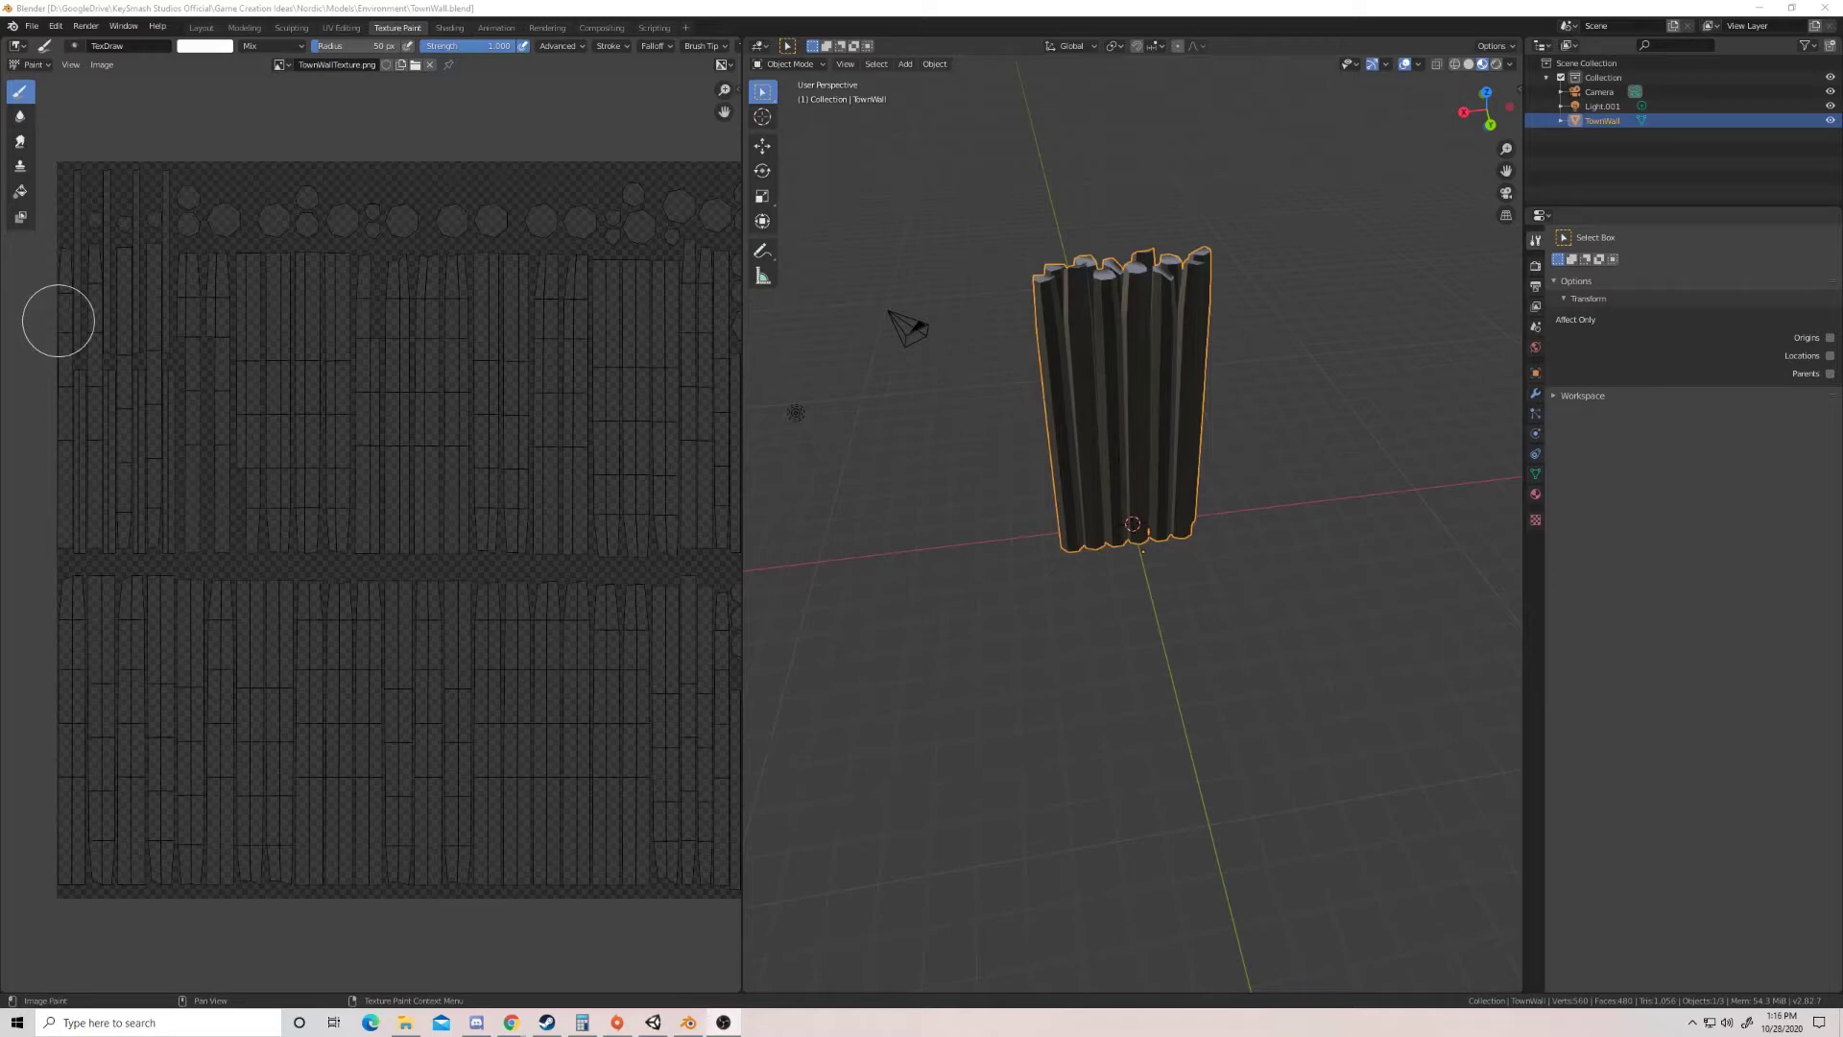
Step: Switch from Blender to the Unity editor showing the empty Lightning scene
click(655, 1023)
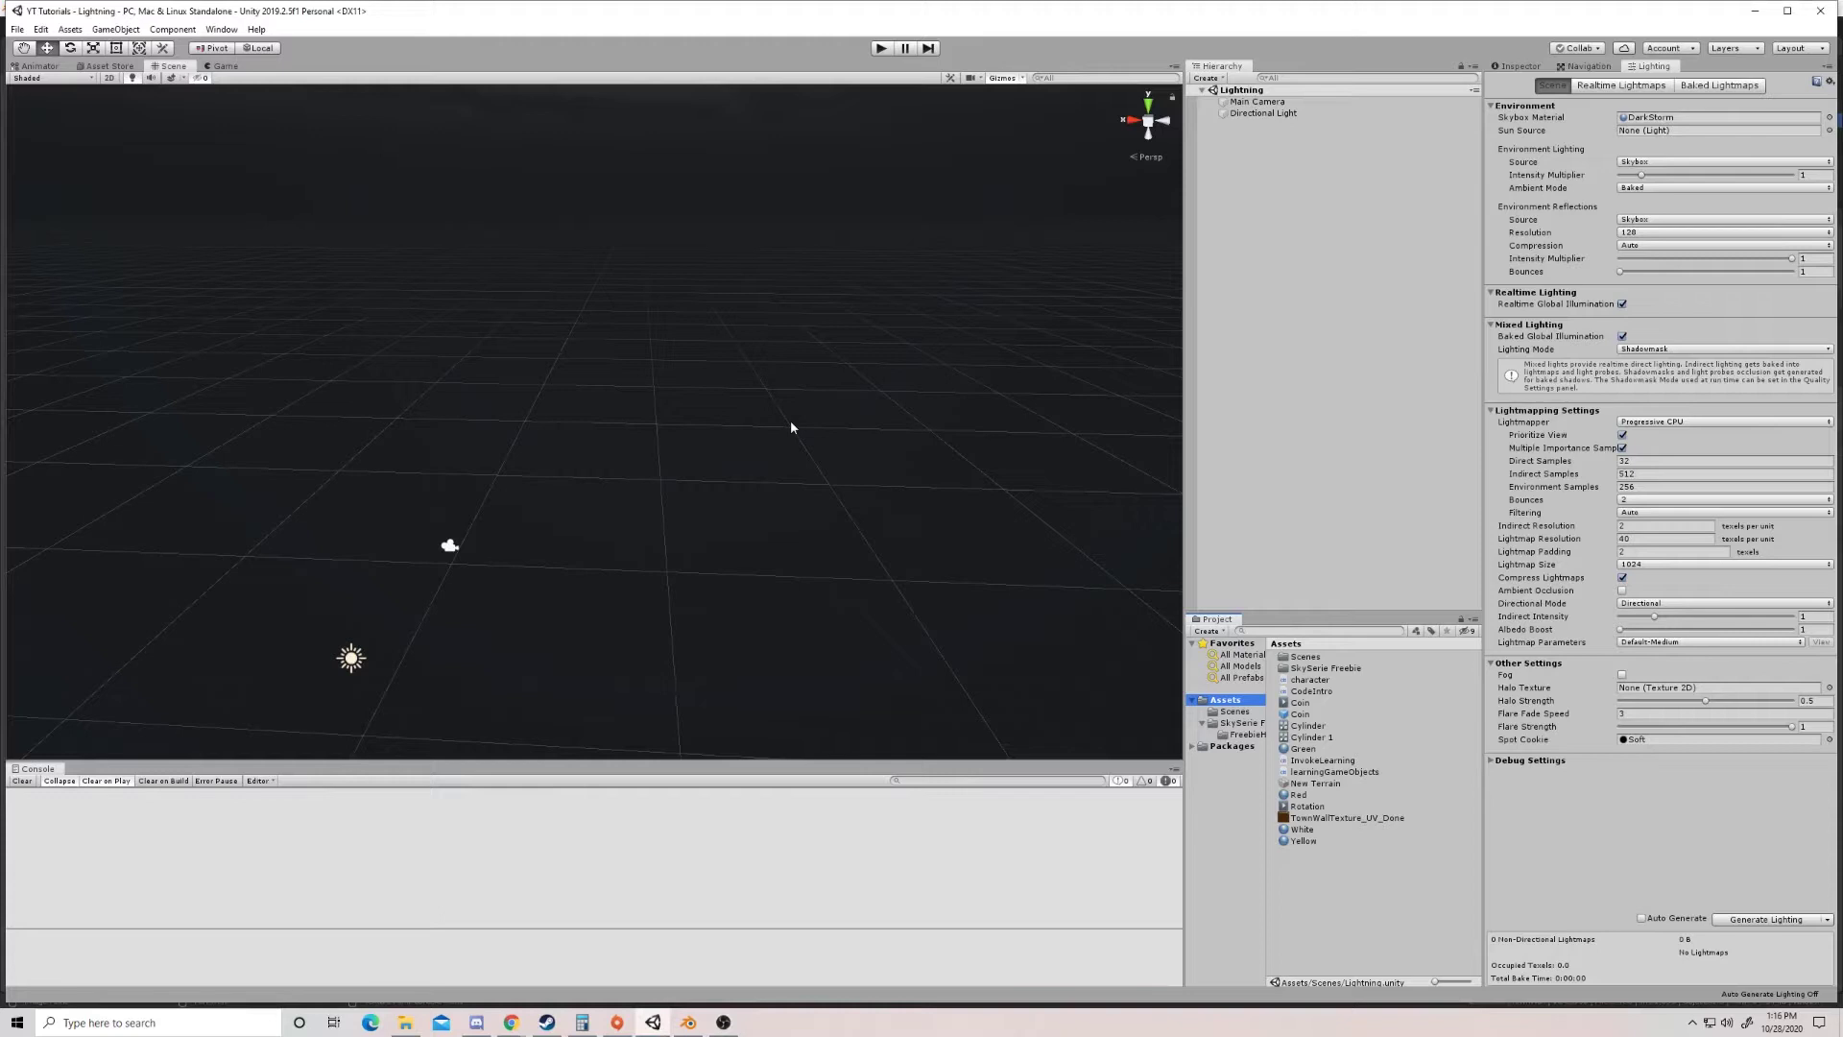
Step: Orbit Unity's Scene view toward the sky, then go back to the Blender TownWall project
alt+drag(779, 343, 632, 693)
click(688, 1024)
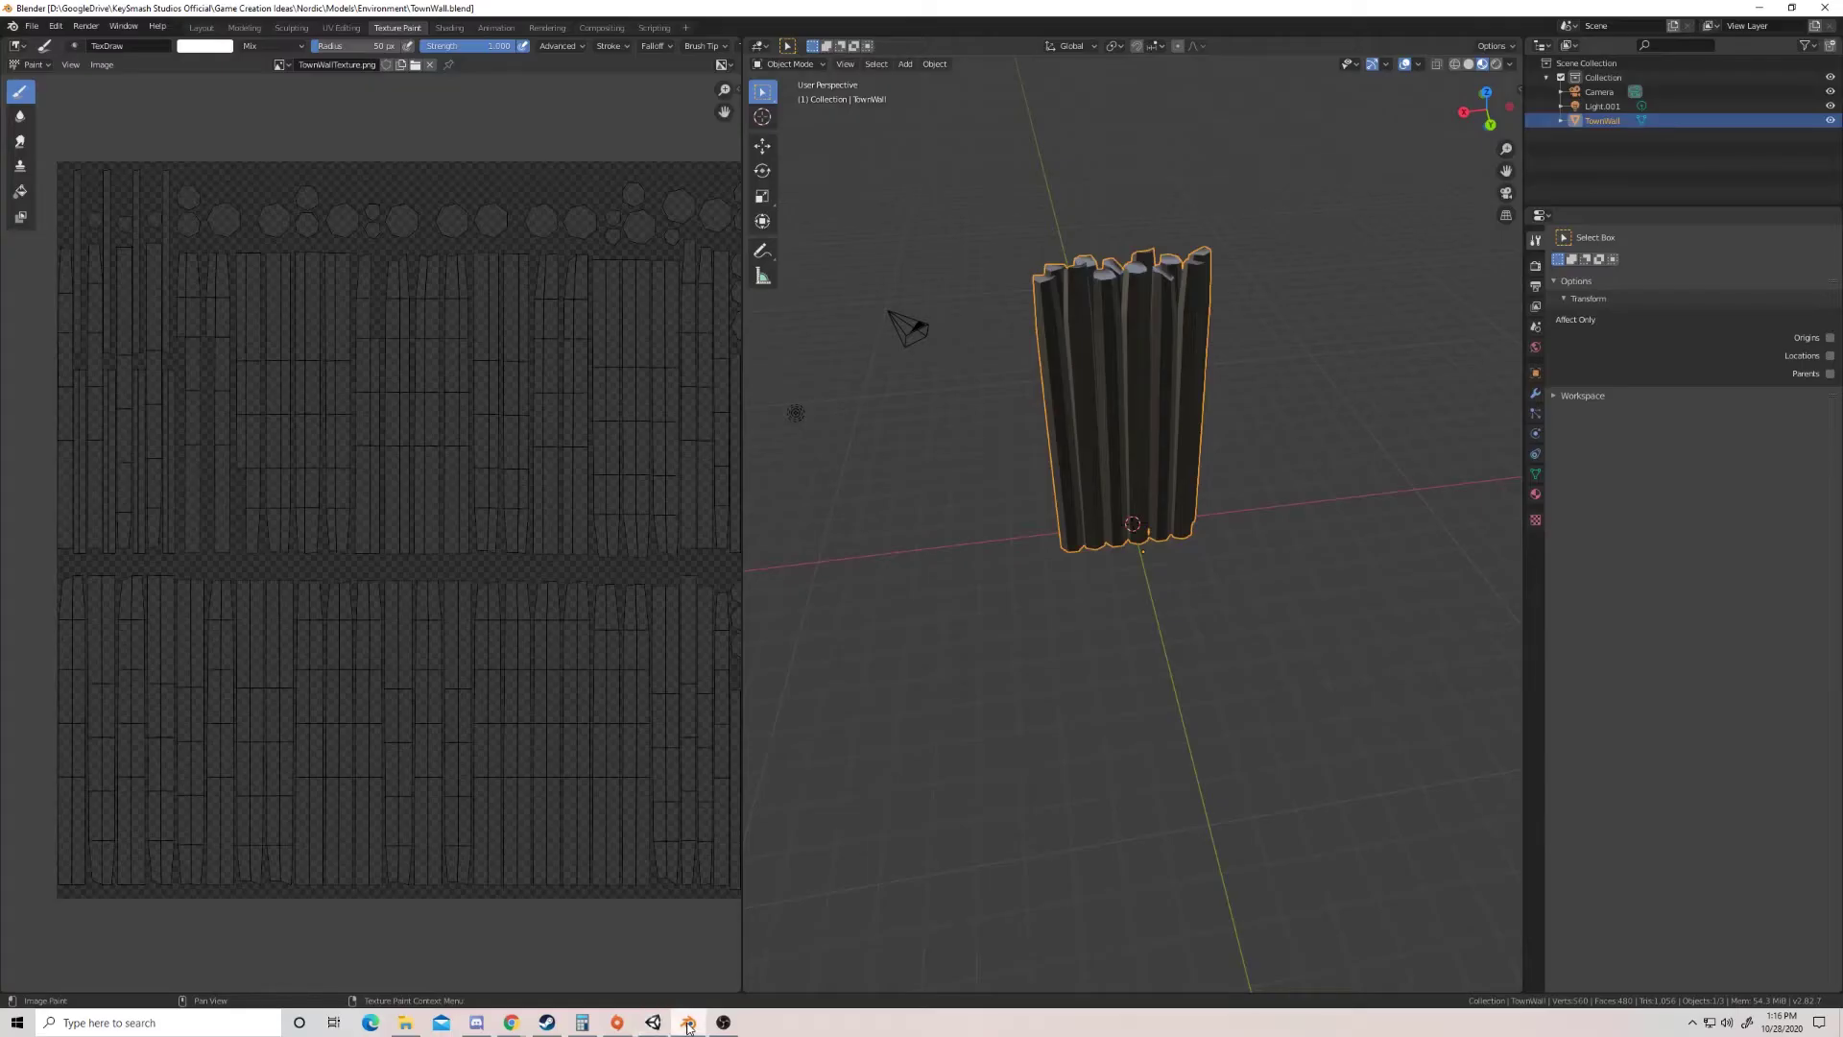
mouse_move(411, 1025)
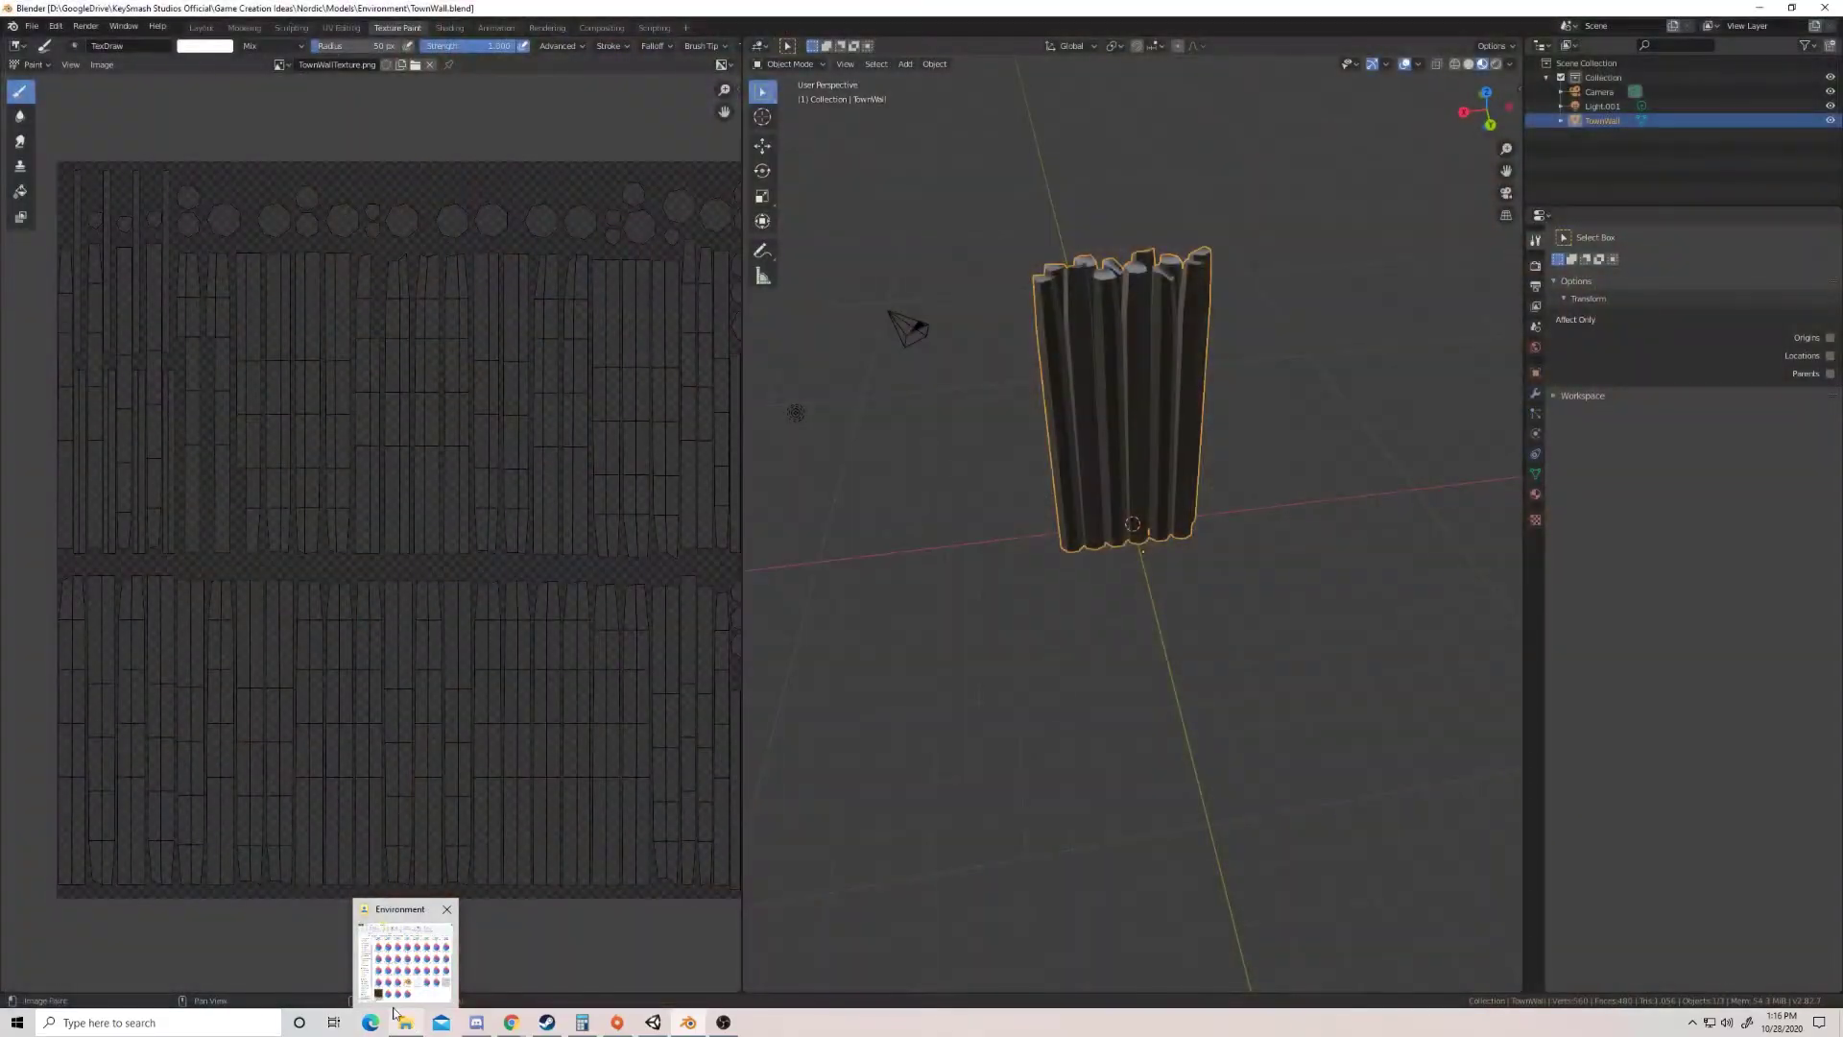
click(405, 960)
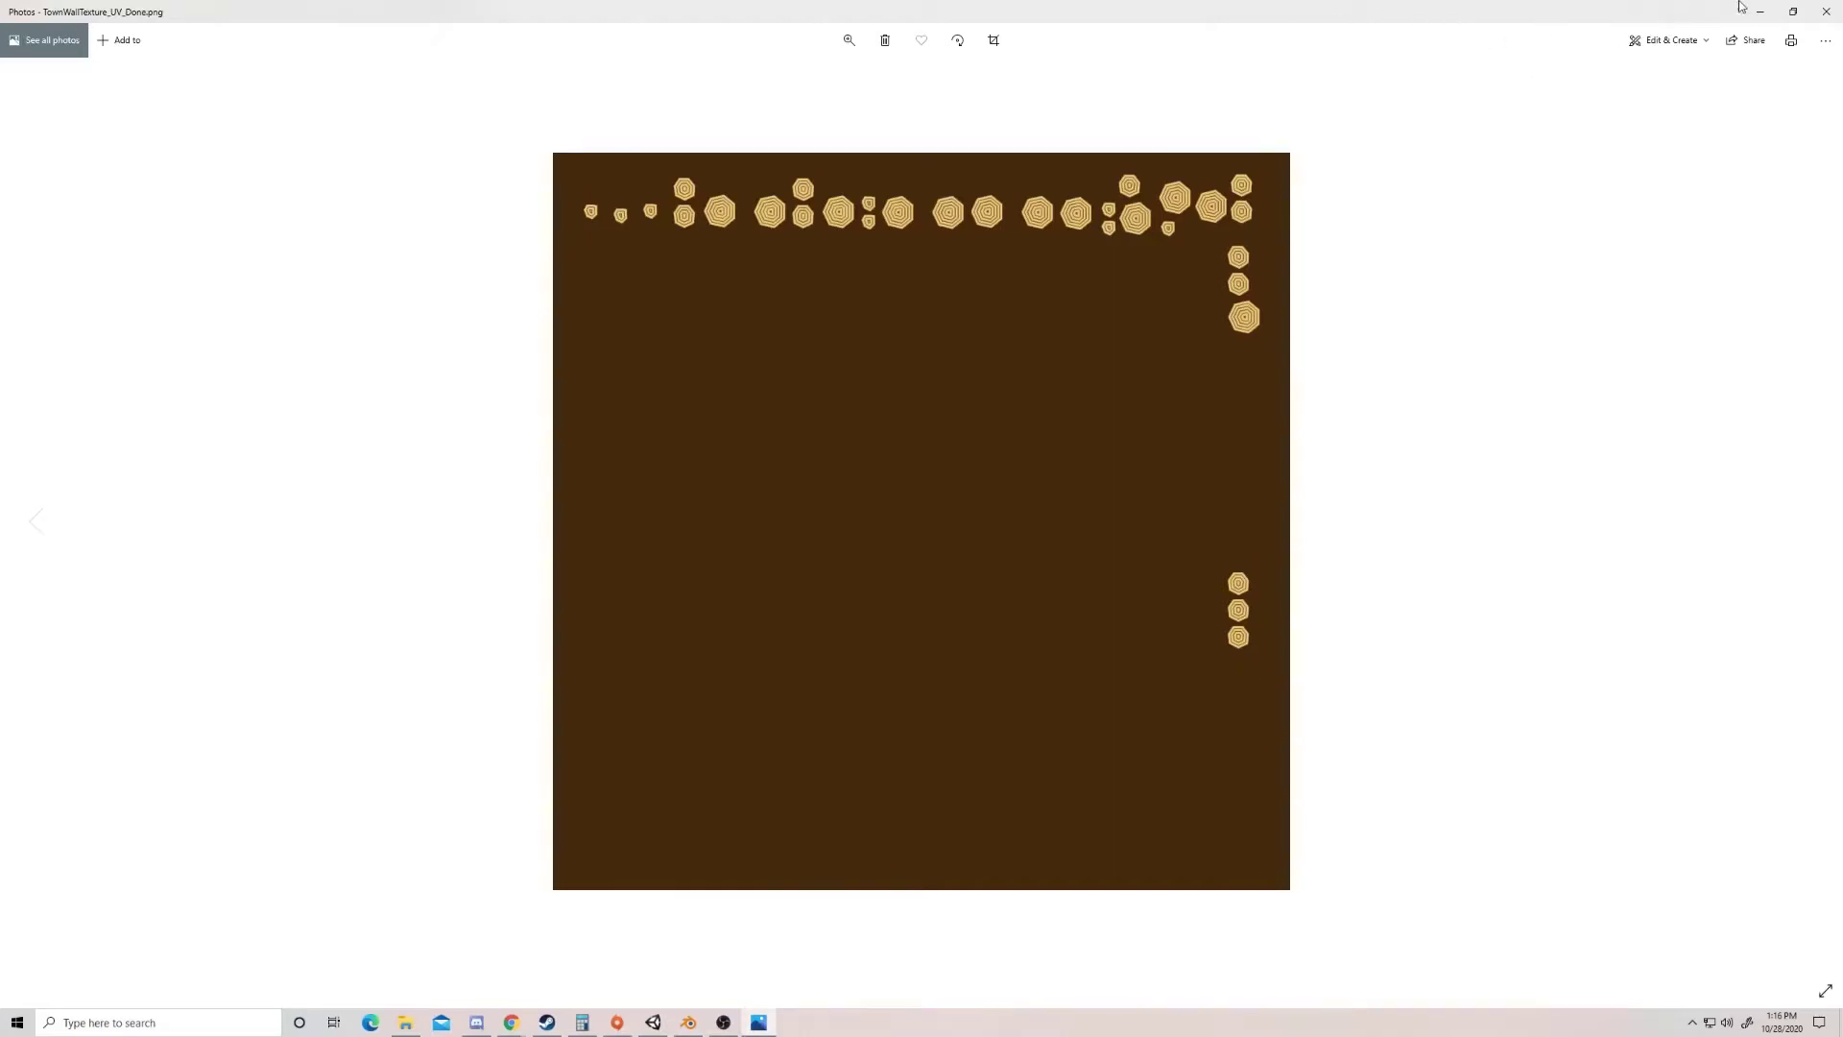
click(1829, 12)
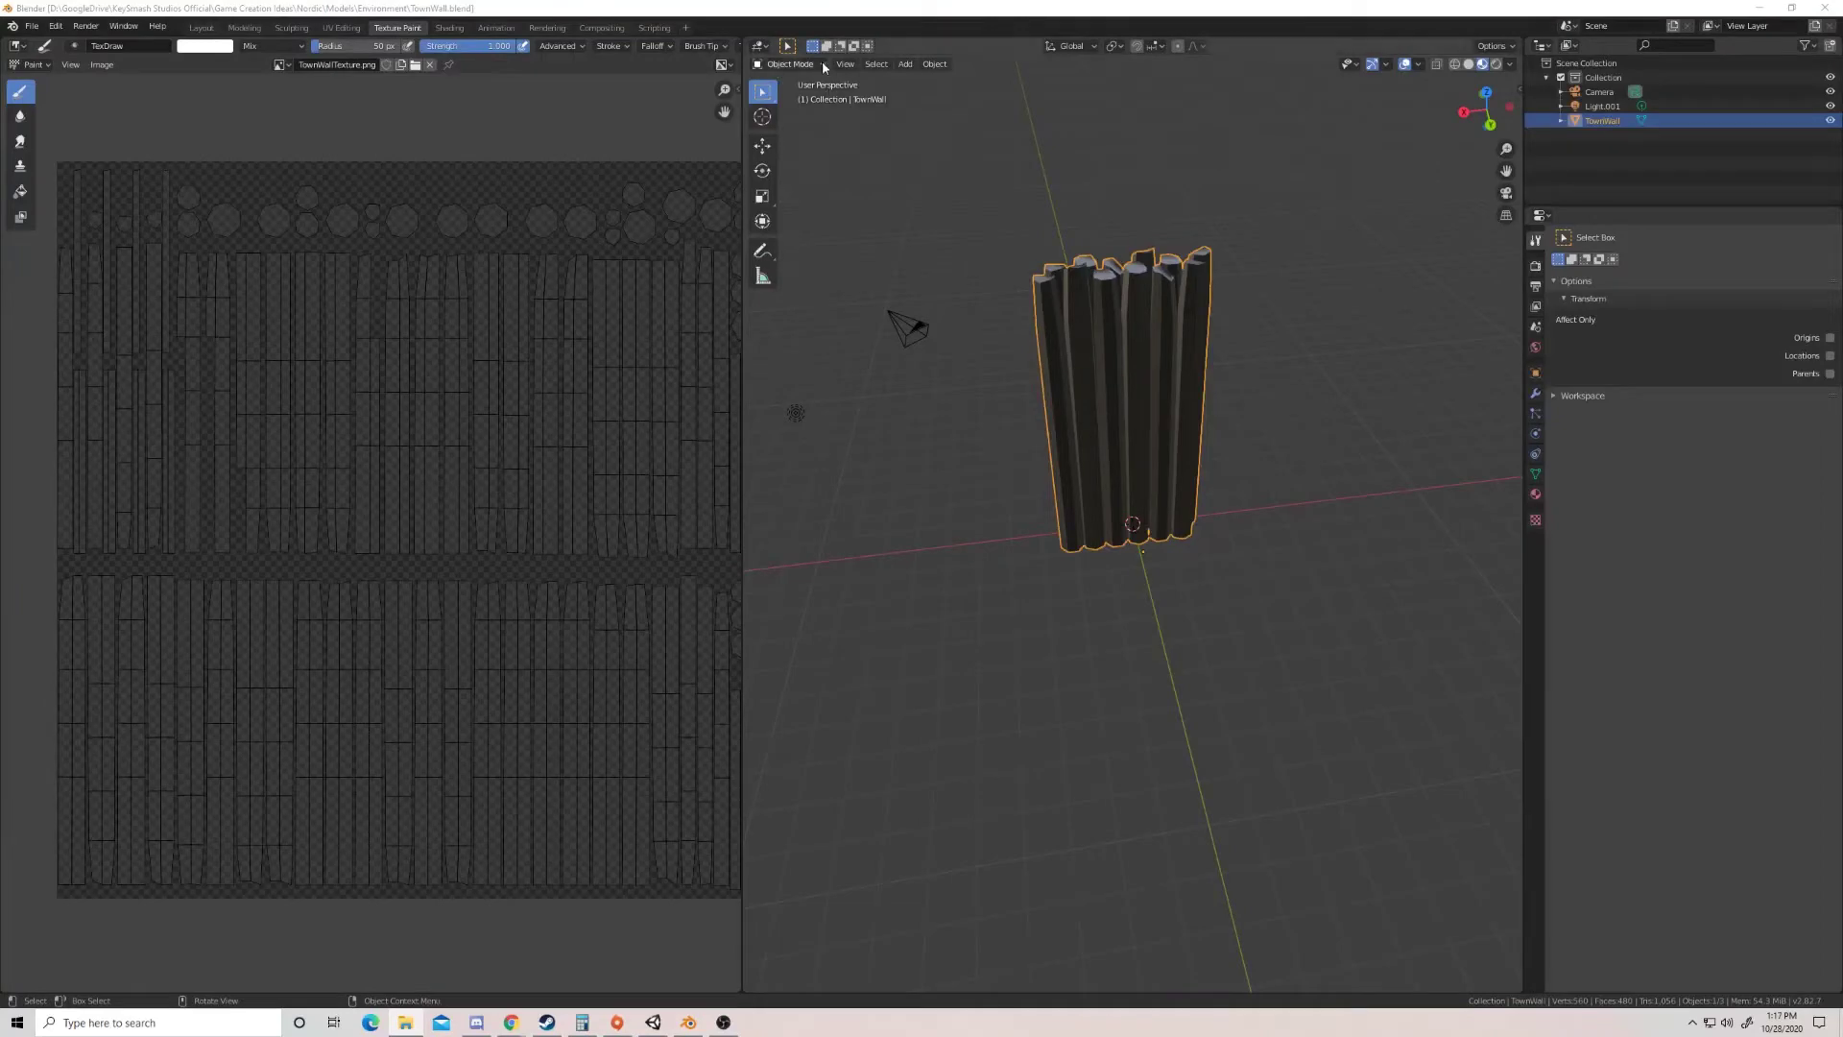
Step: Select the TownWall log model and apply its scale with Ctrl+A > Scale
click(1276, 388)
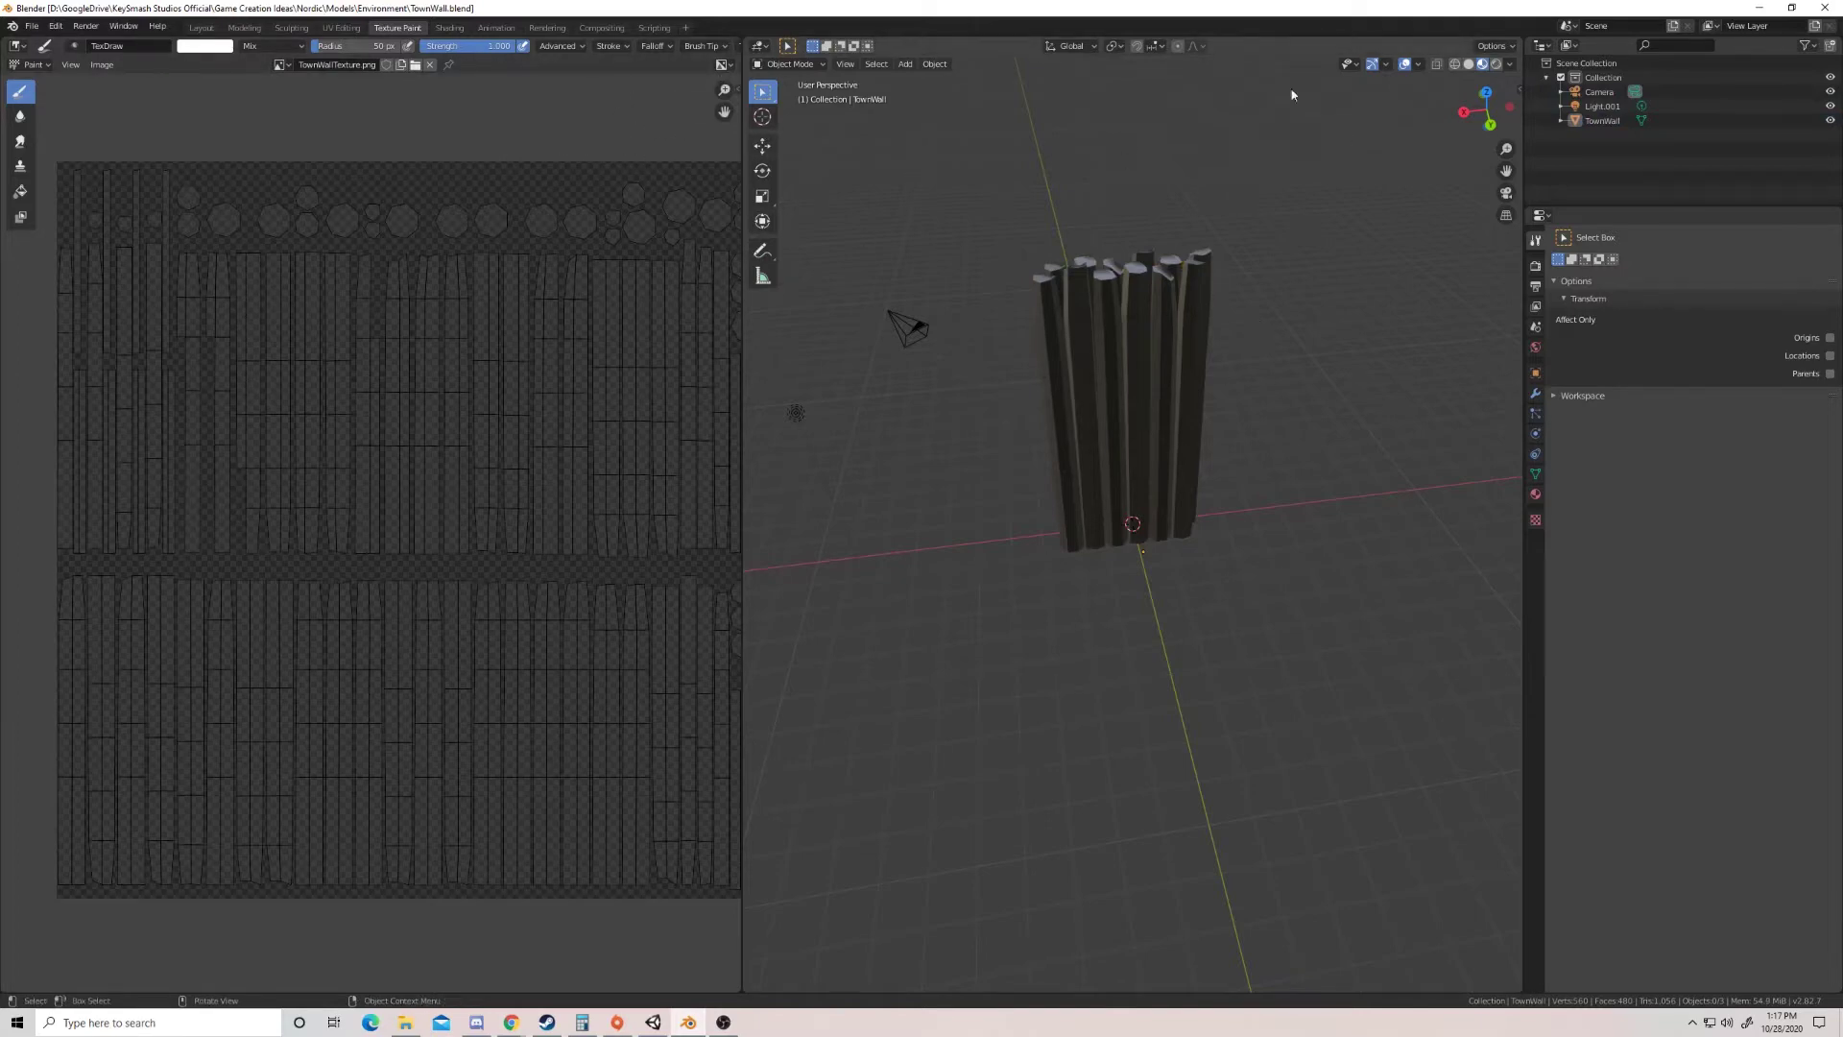
key(ctrl+a)
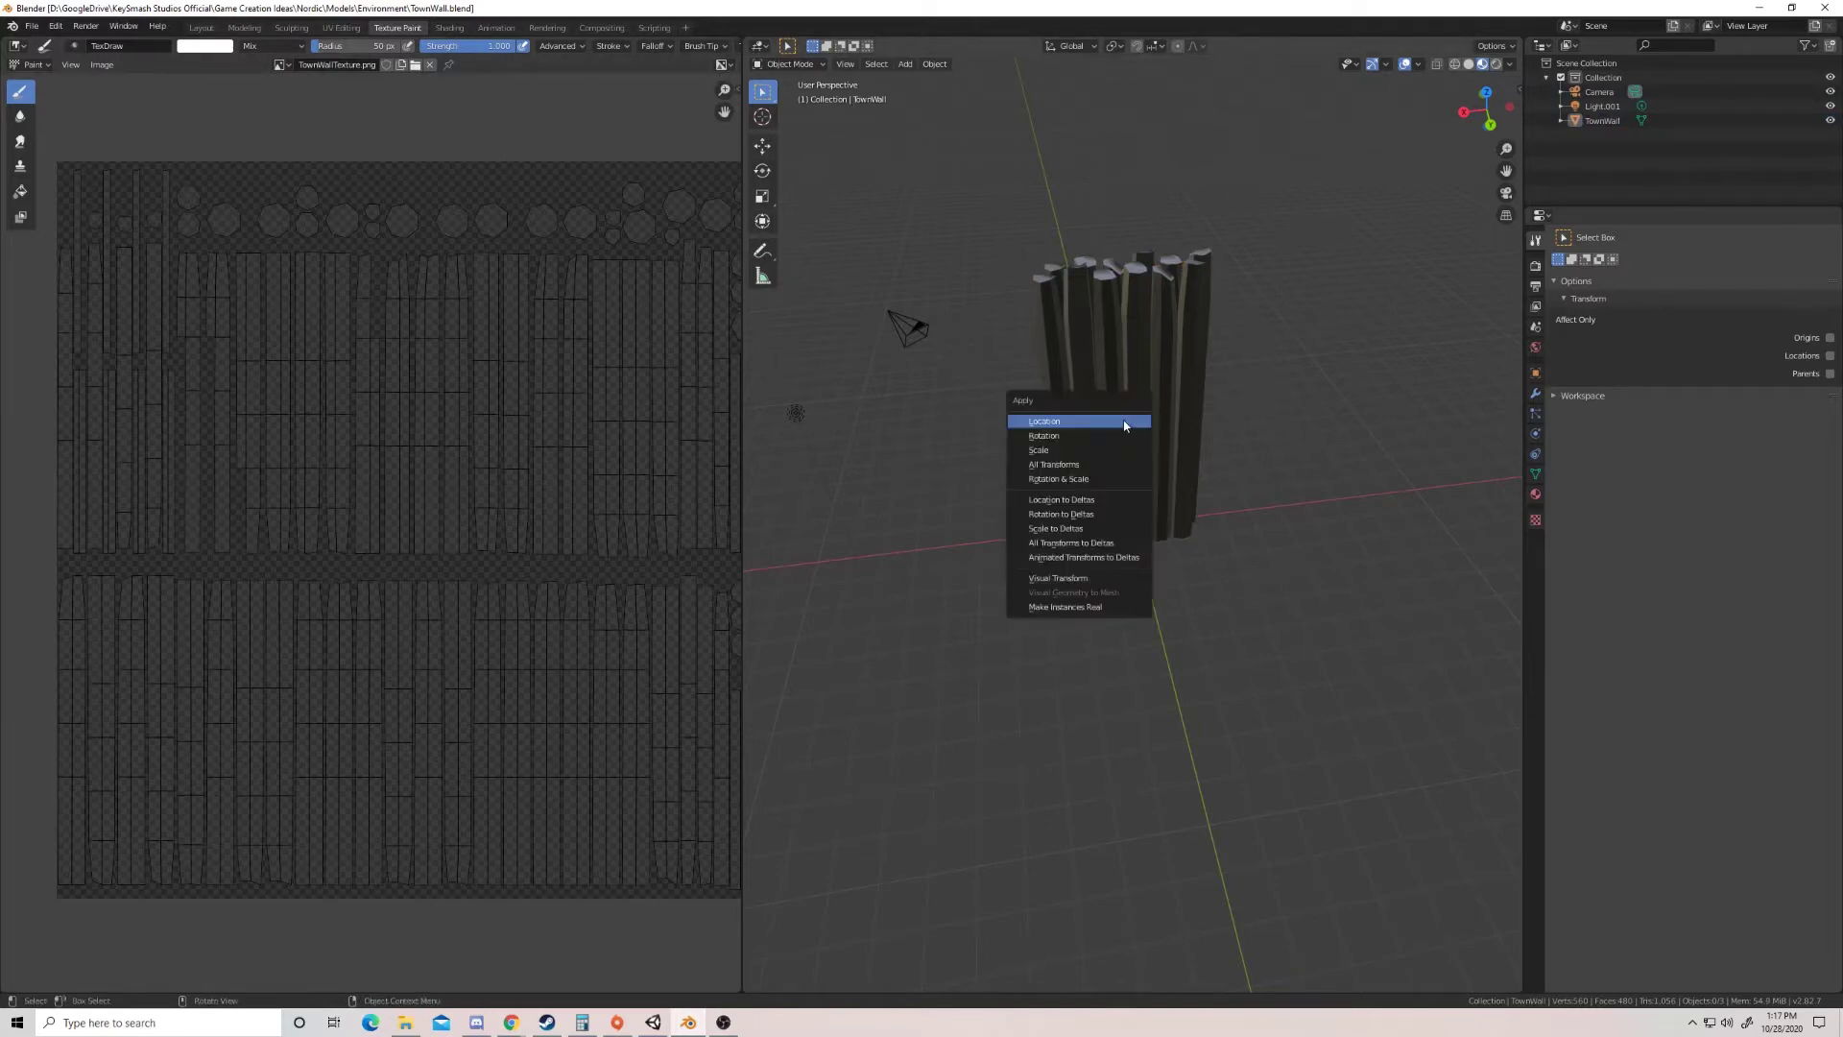
click(1194, 310)
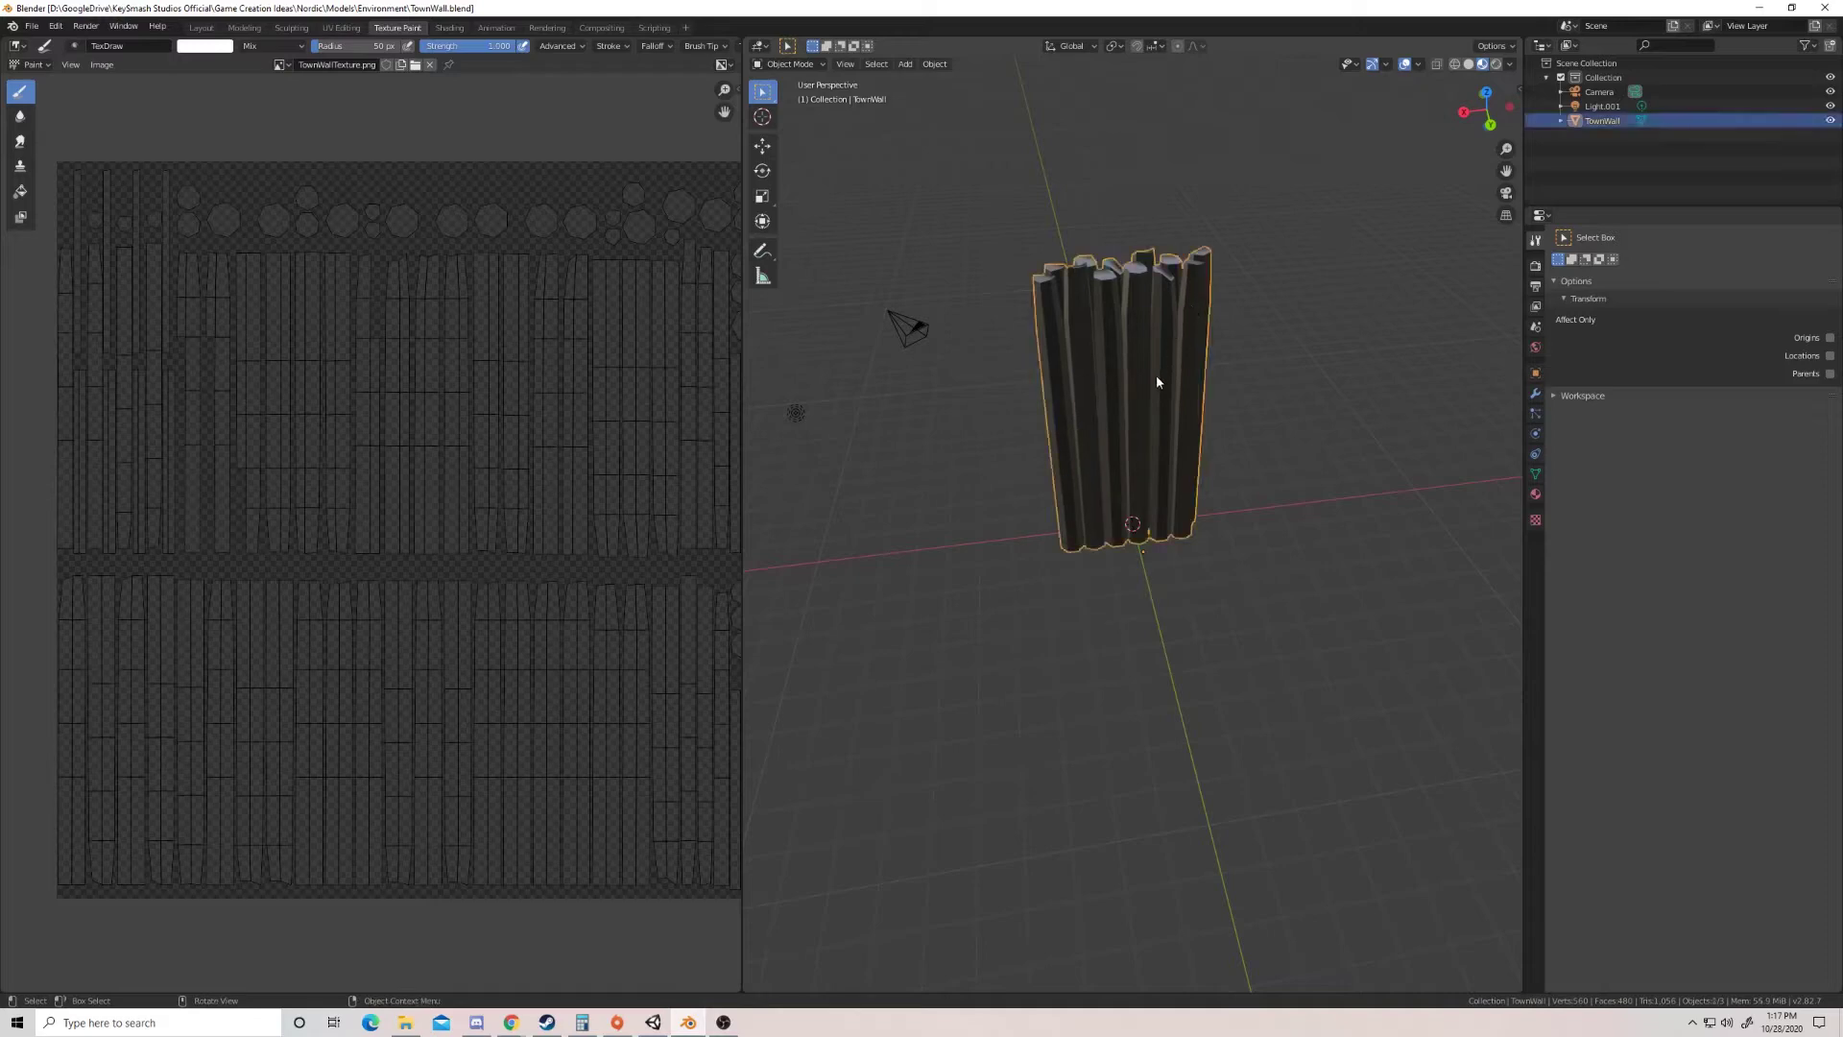
key(ctrl+a)
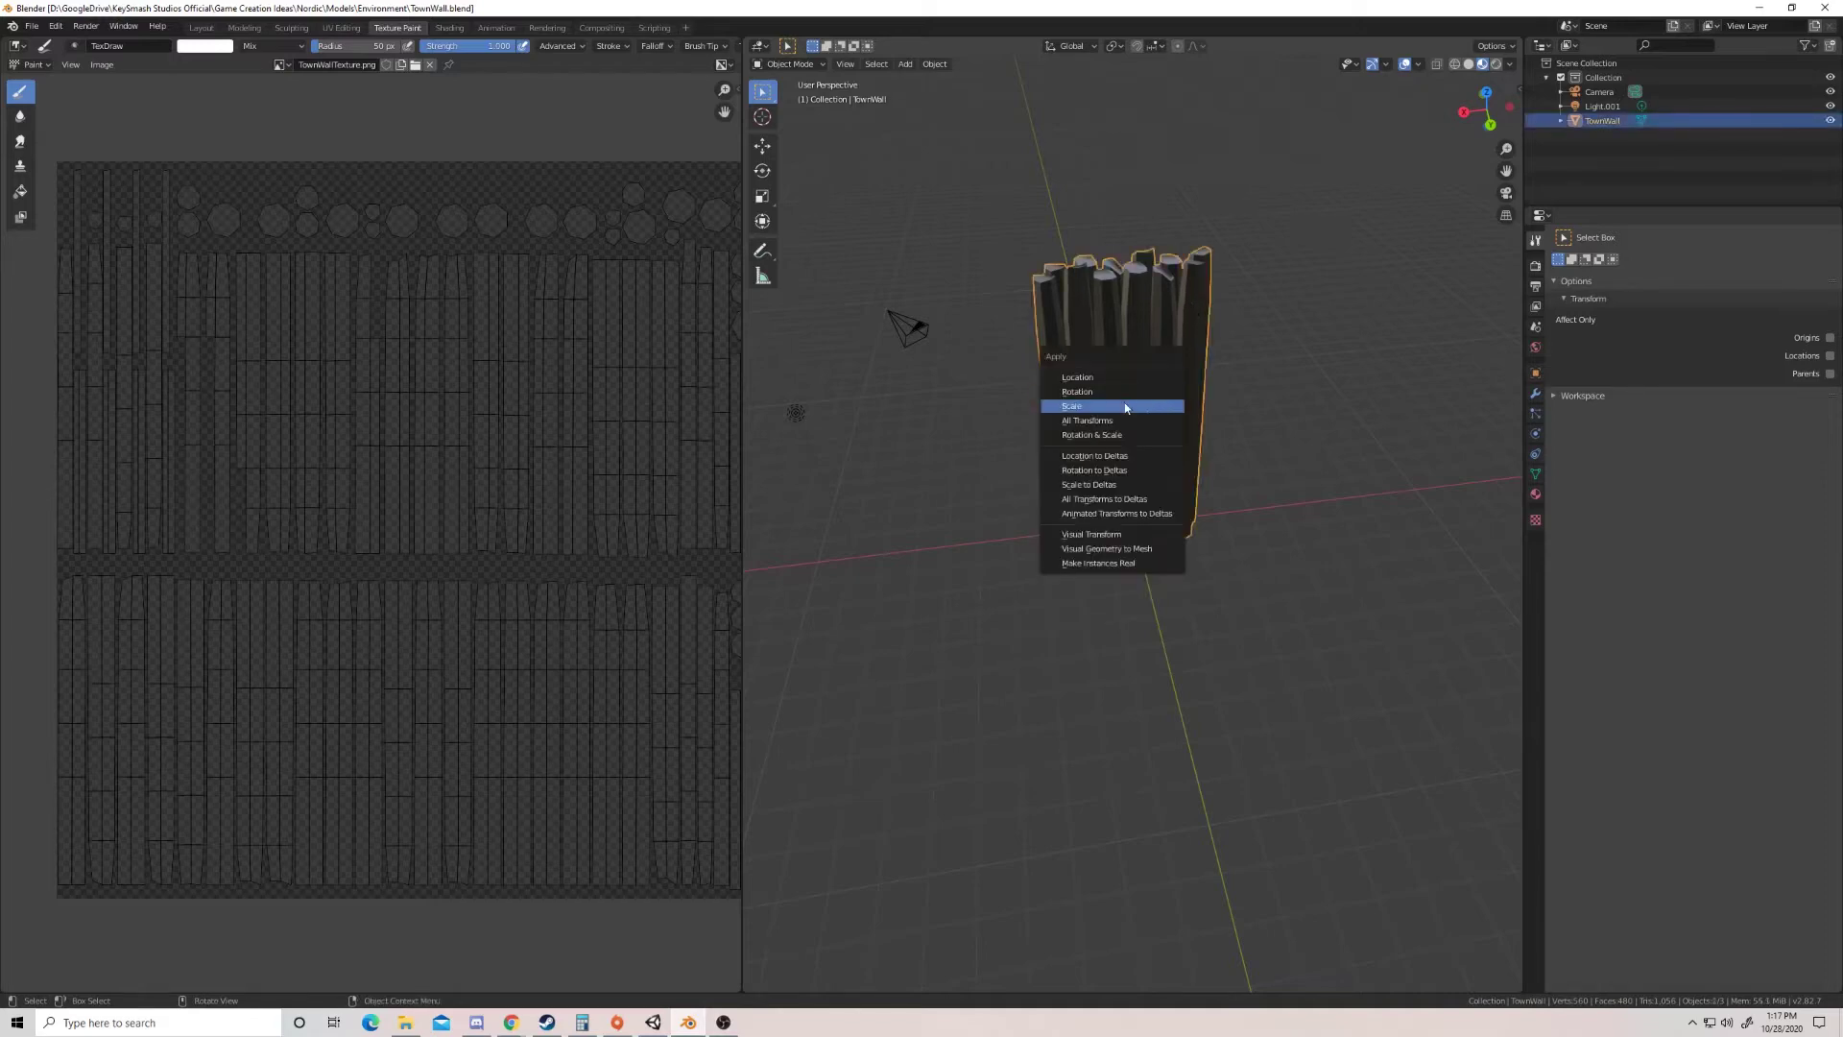
click(1125, 408)
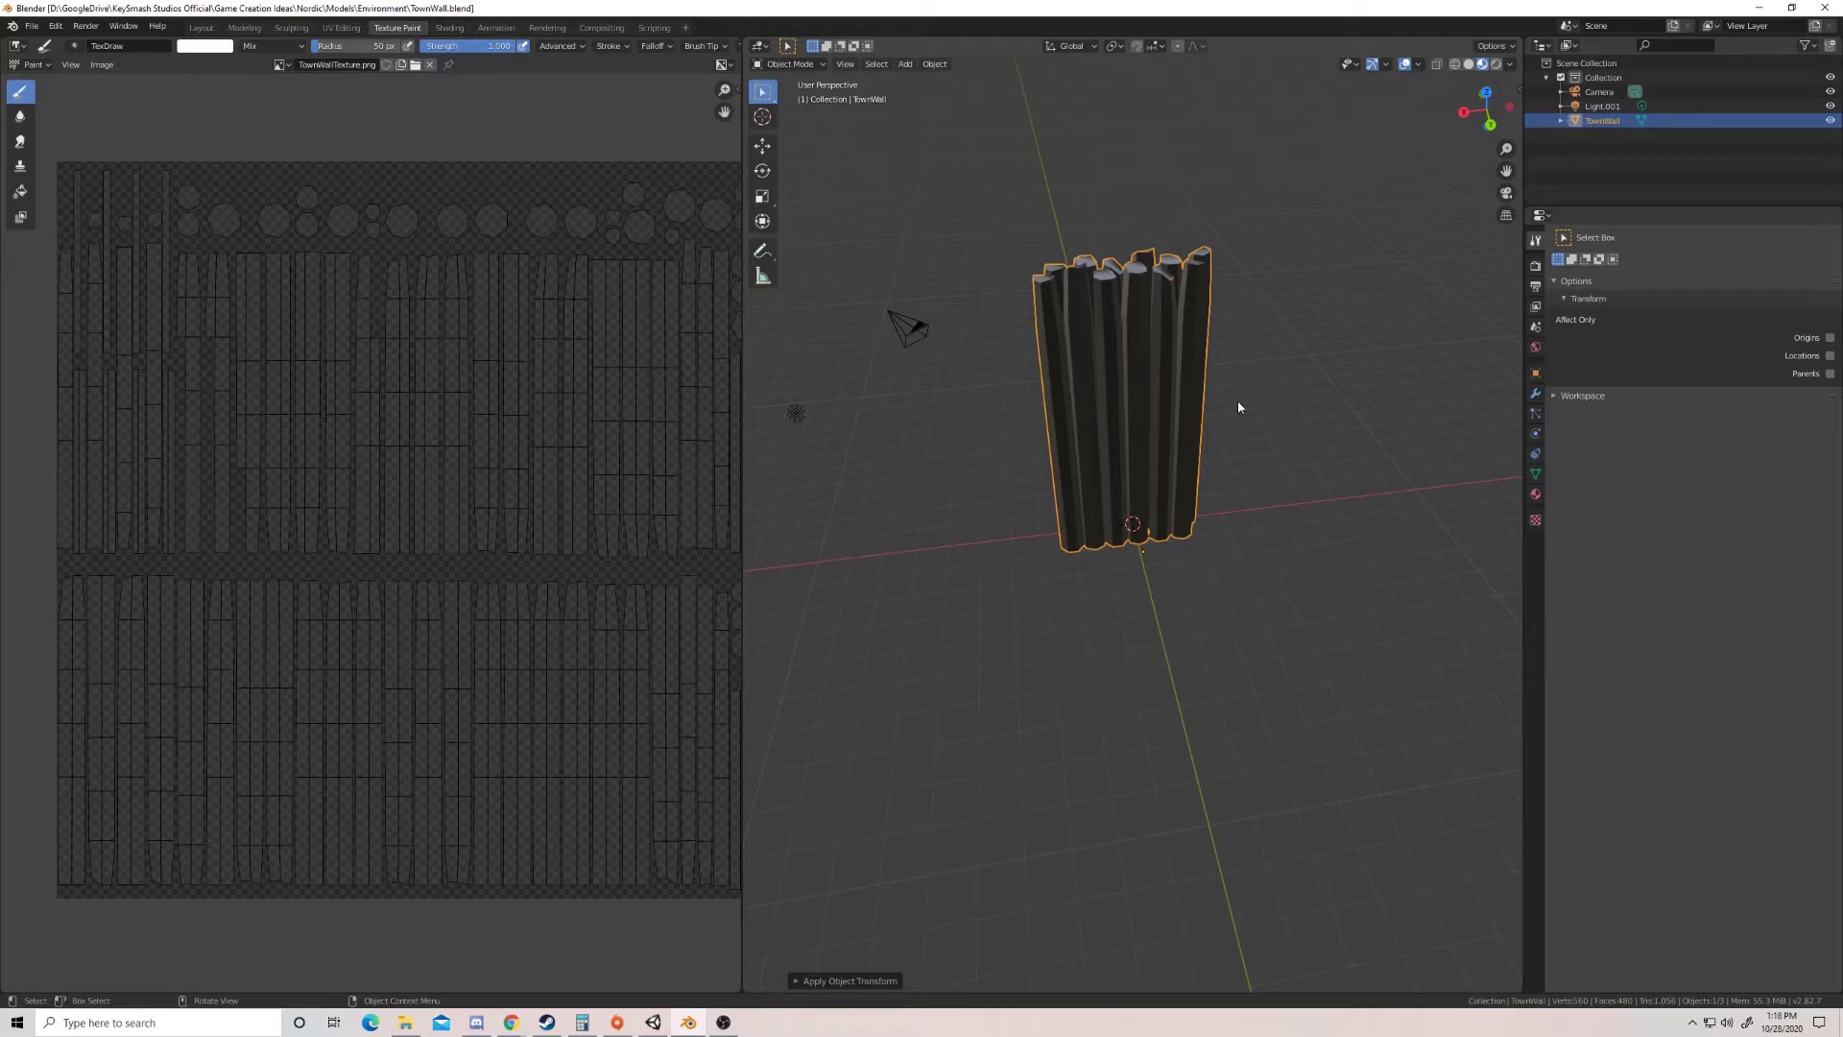
Step: Apply TownWall's scale again and confirm the Transform panel shows scale 1 on all axes
key(ctrl+a)
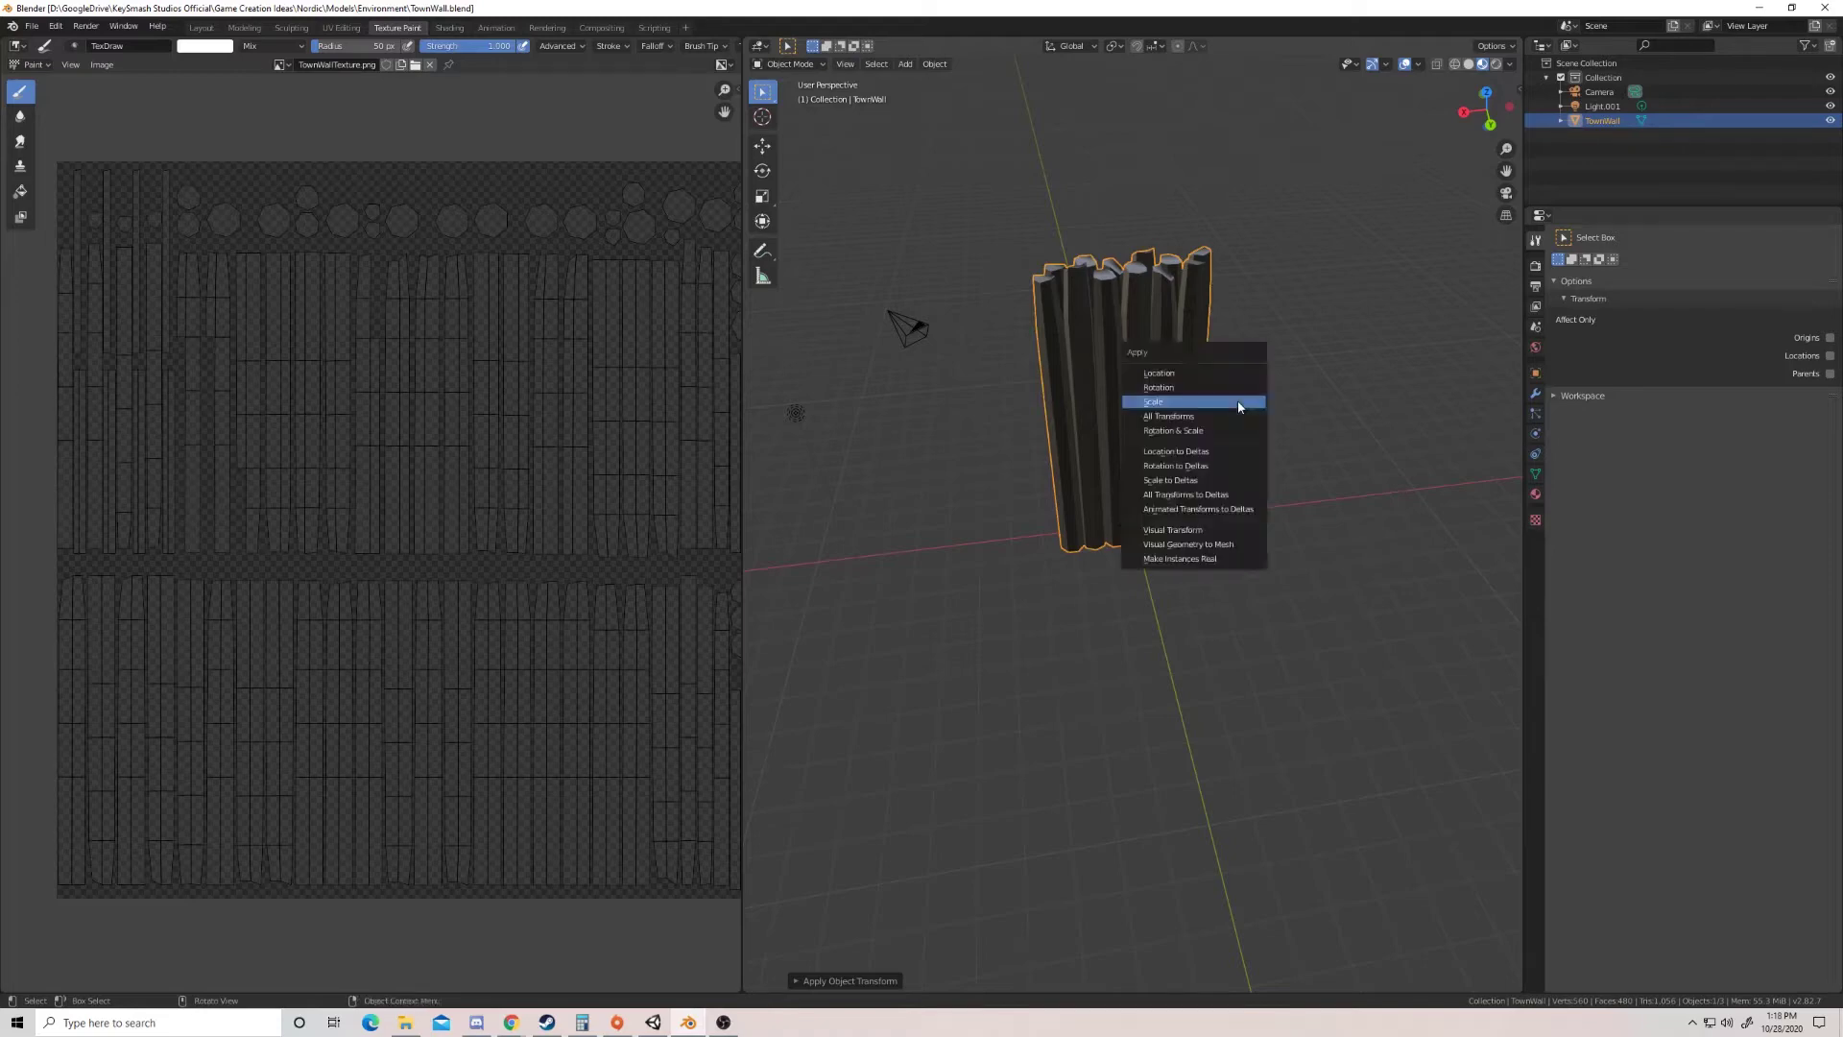
click(1238, 406)
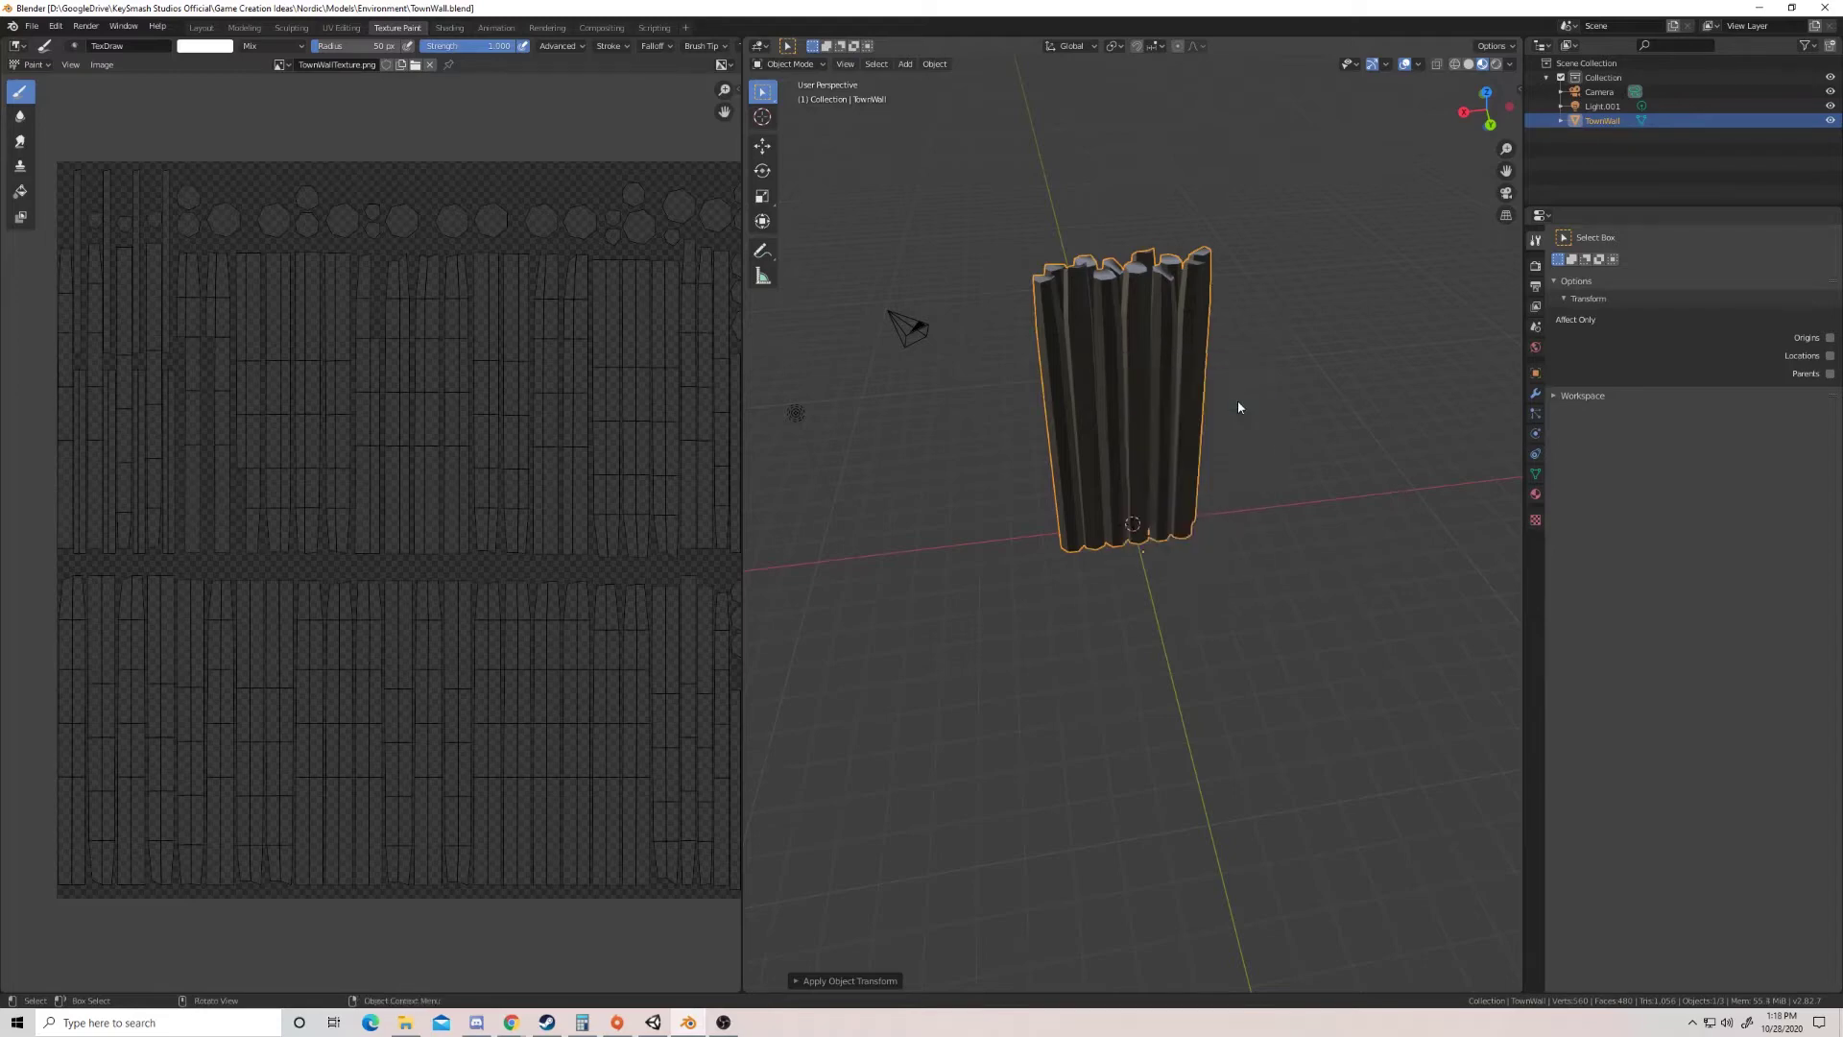
click(1516, 91)
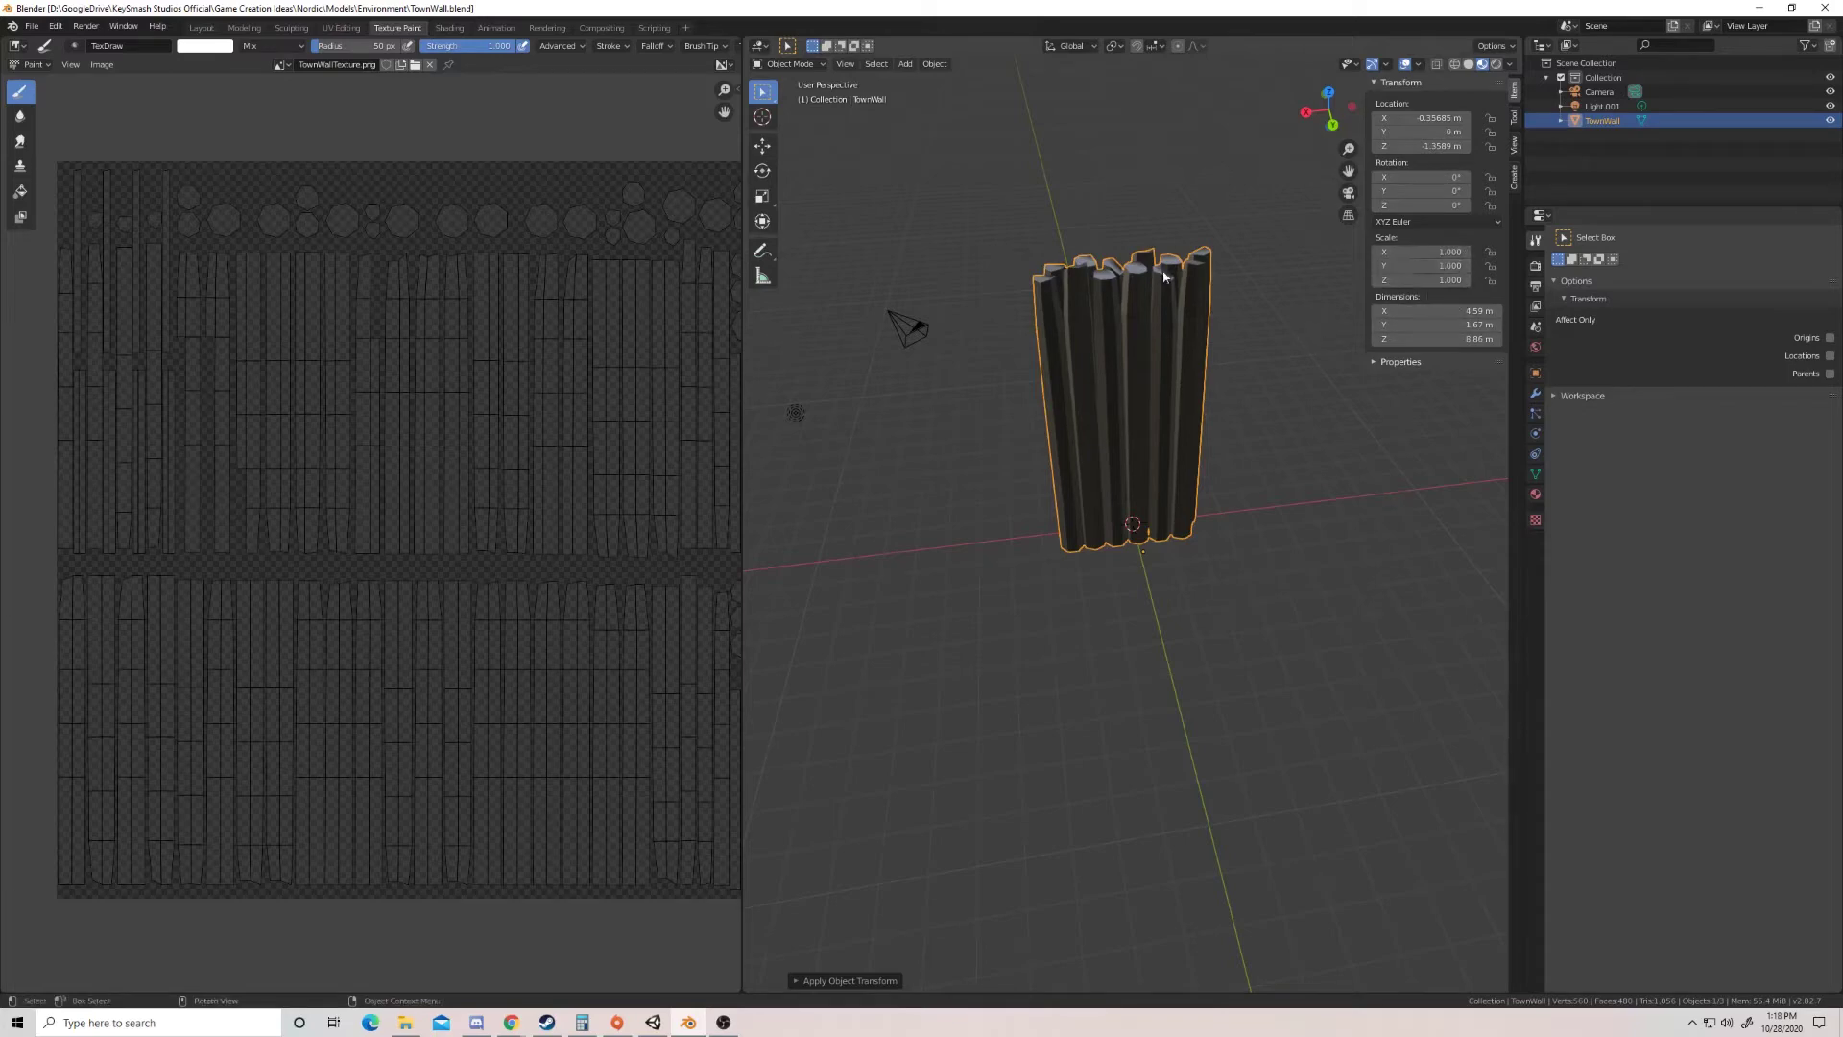
Step: Box-select the Camera and Light and delete them, leaving only TownWall
click(884, 630)
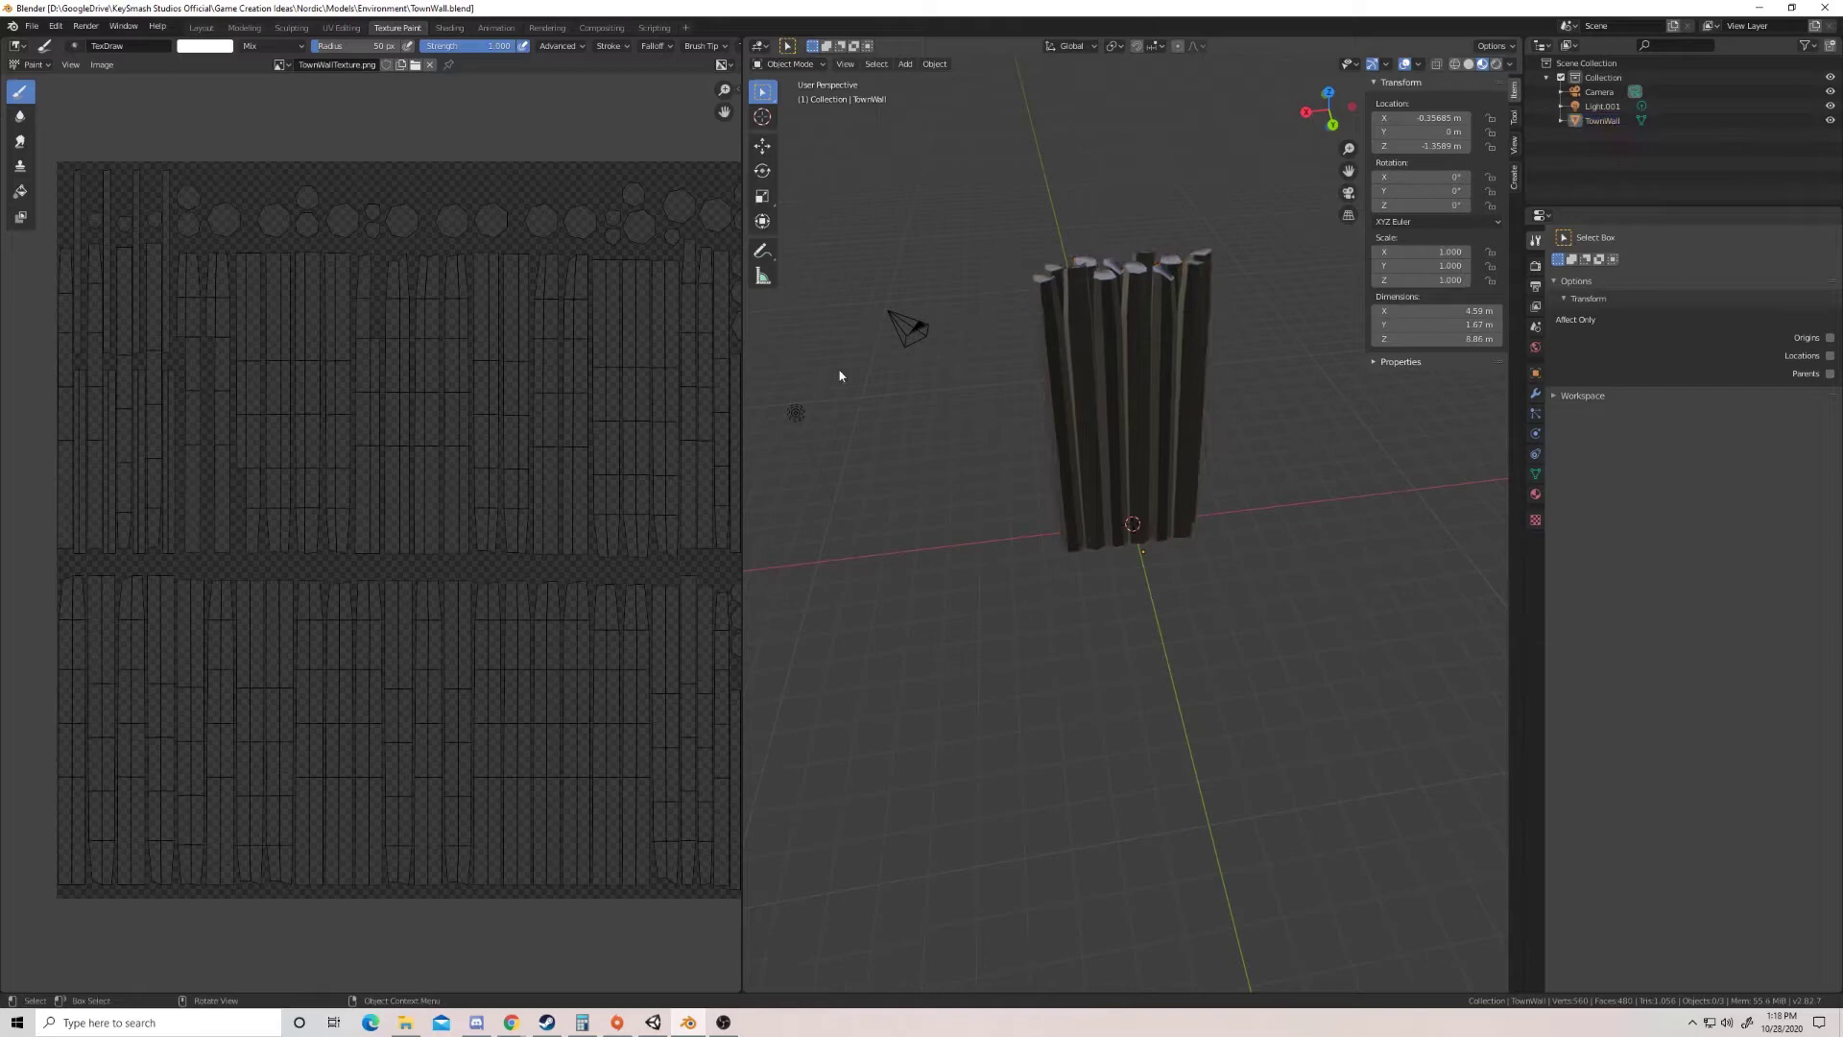
key(b)
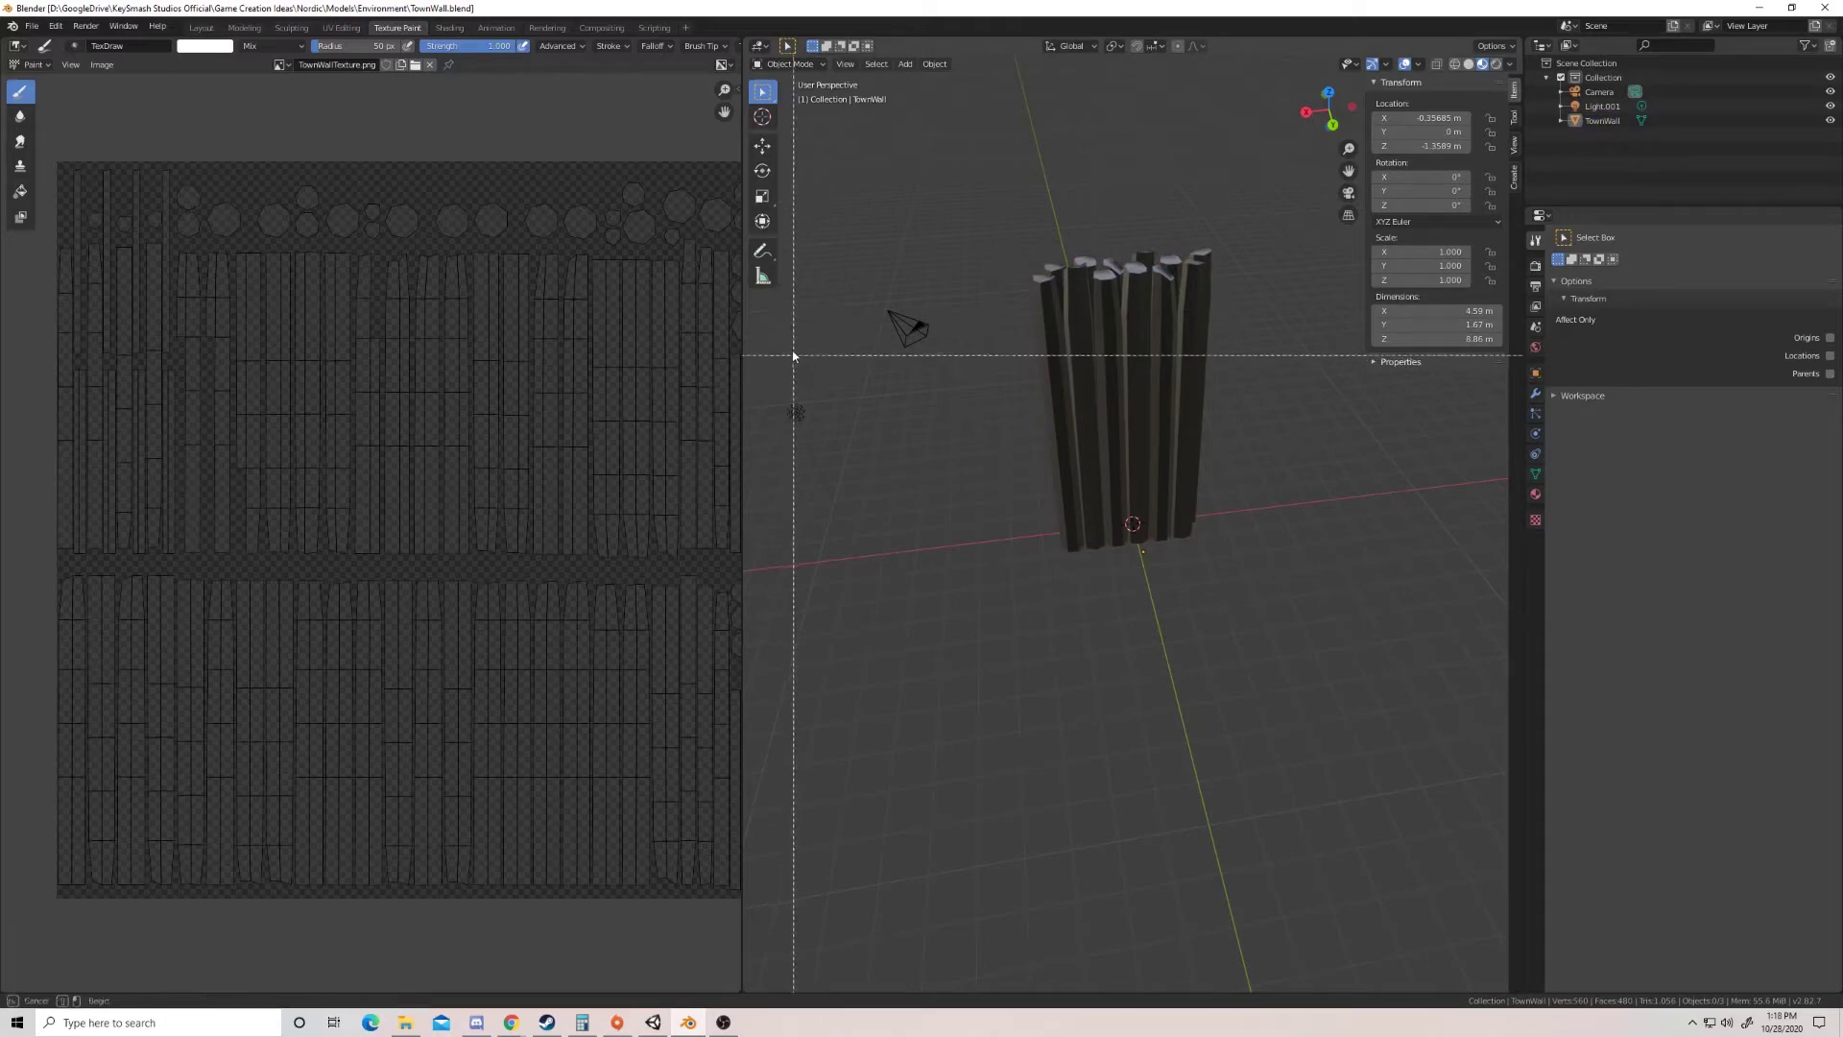
drag(769, 297, 951, 517)
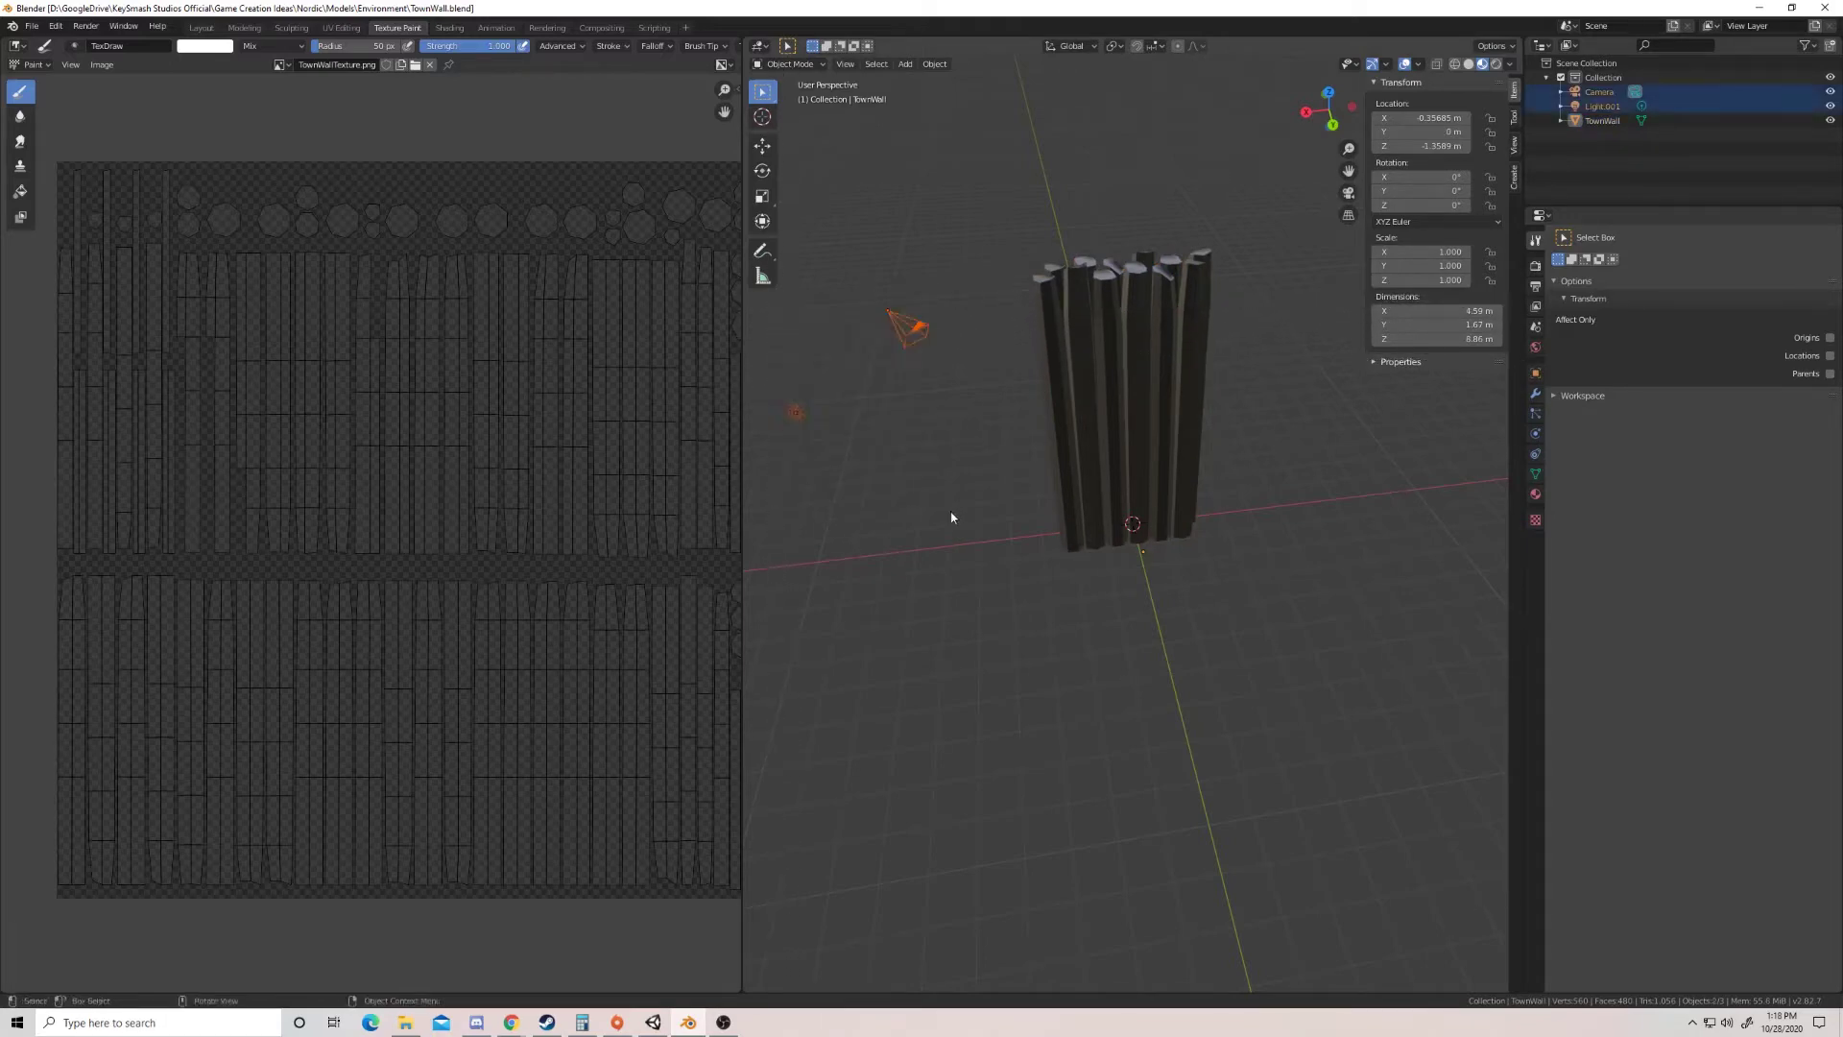
key(Delete)
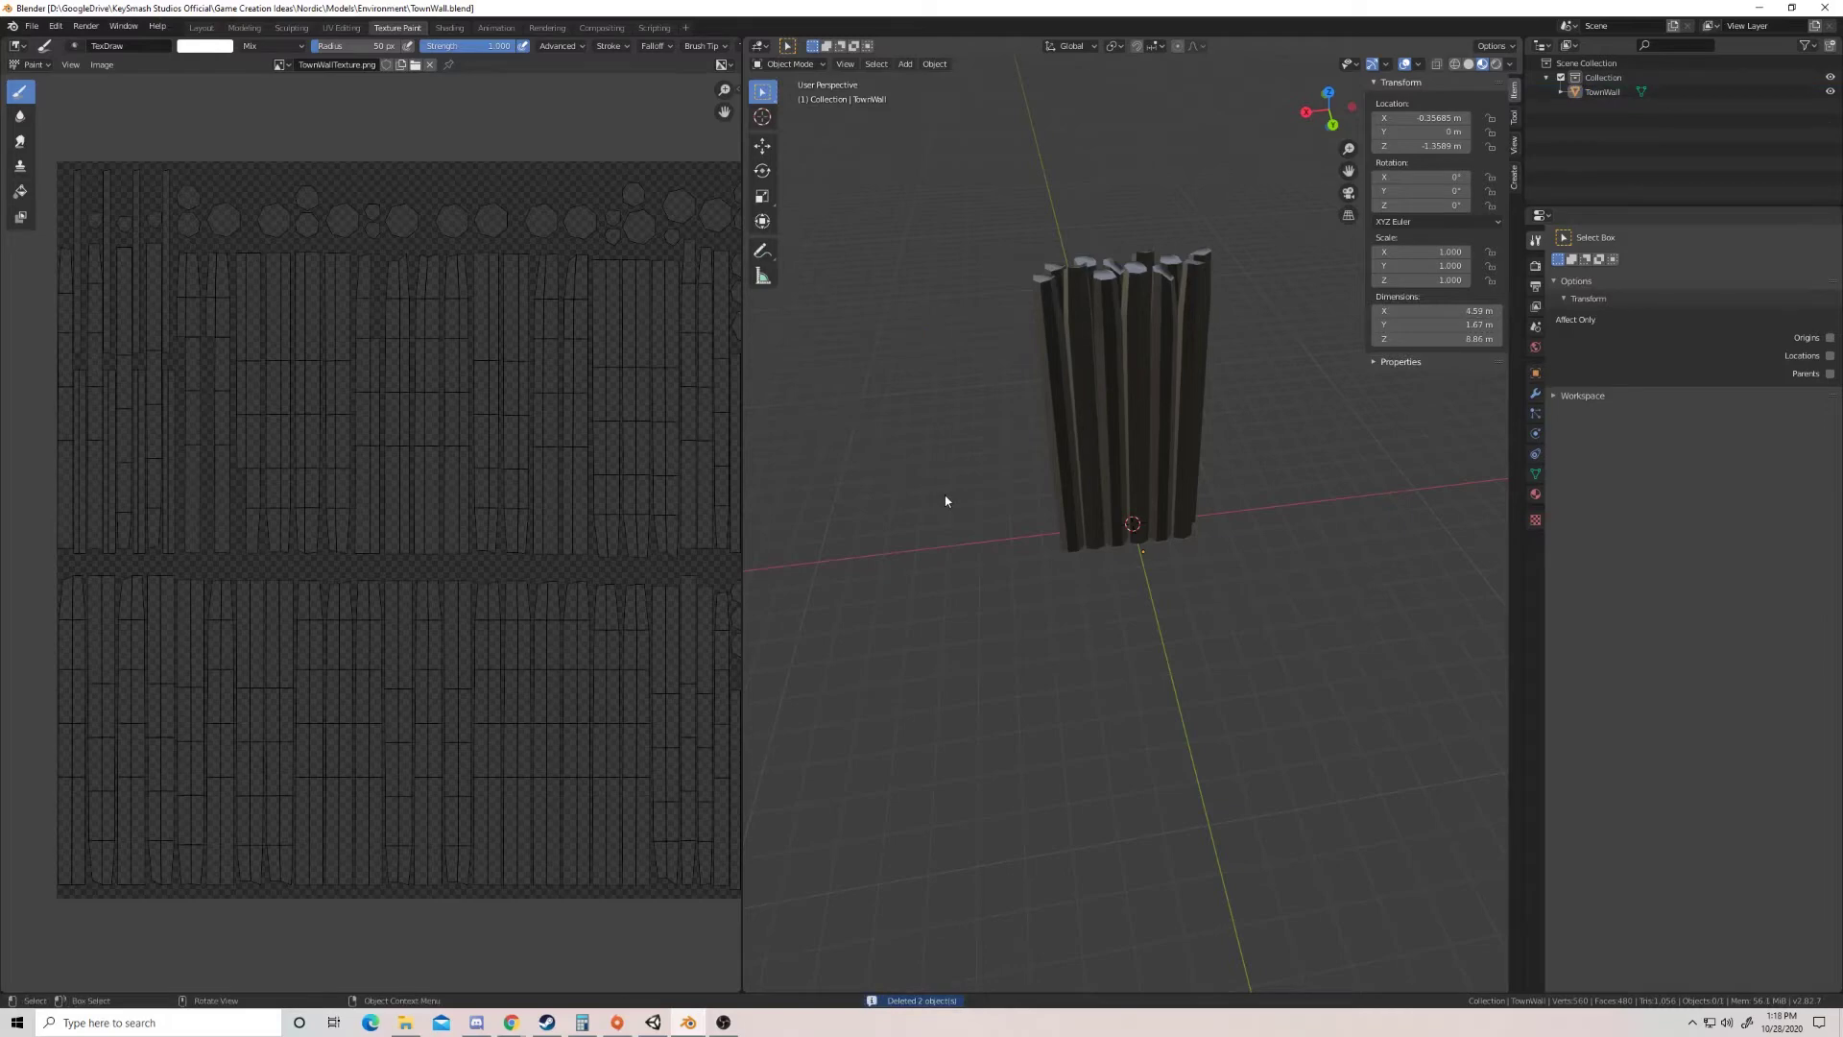
Step: Shade the TownWall model smooth and select it
right_click(1161, 347)
click(1151, 360)
click(1154, 303)
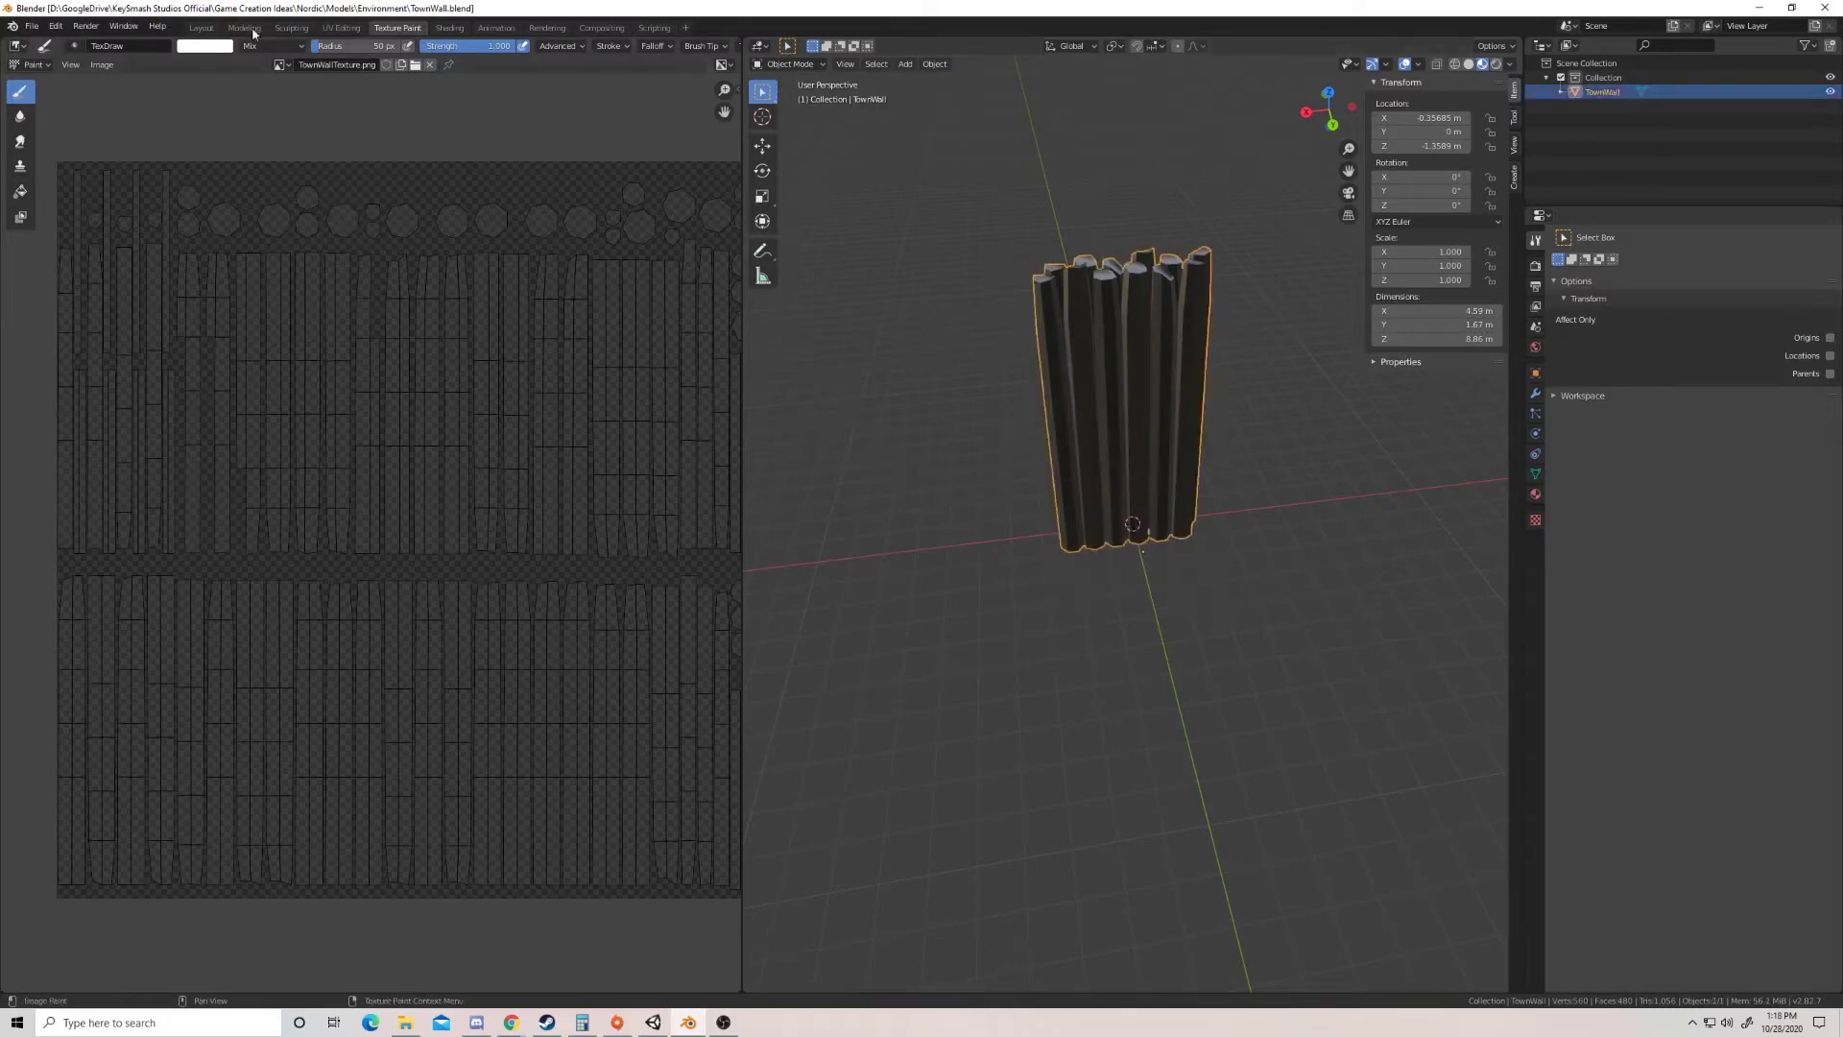
Step: Start an FBX export of TownWall.fbx to the Desktop folder
click(34, 26)
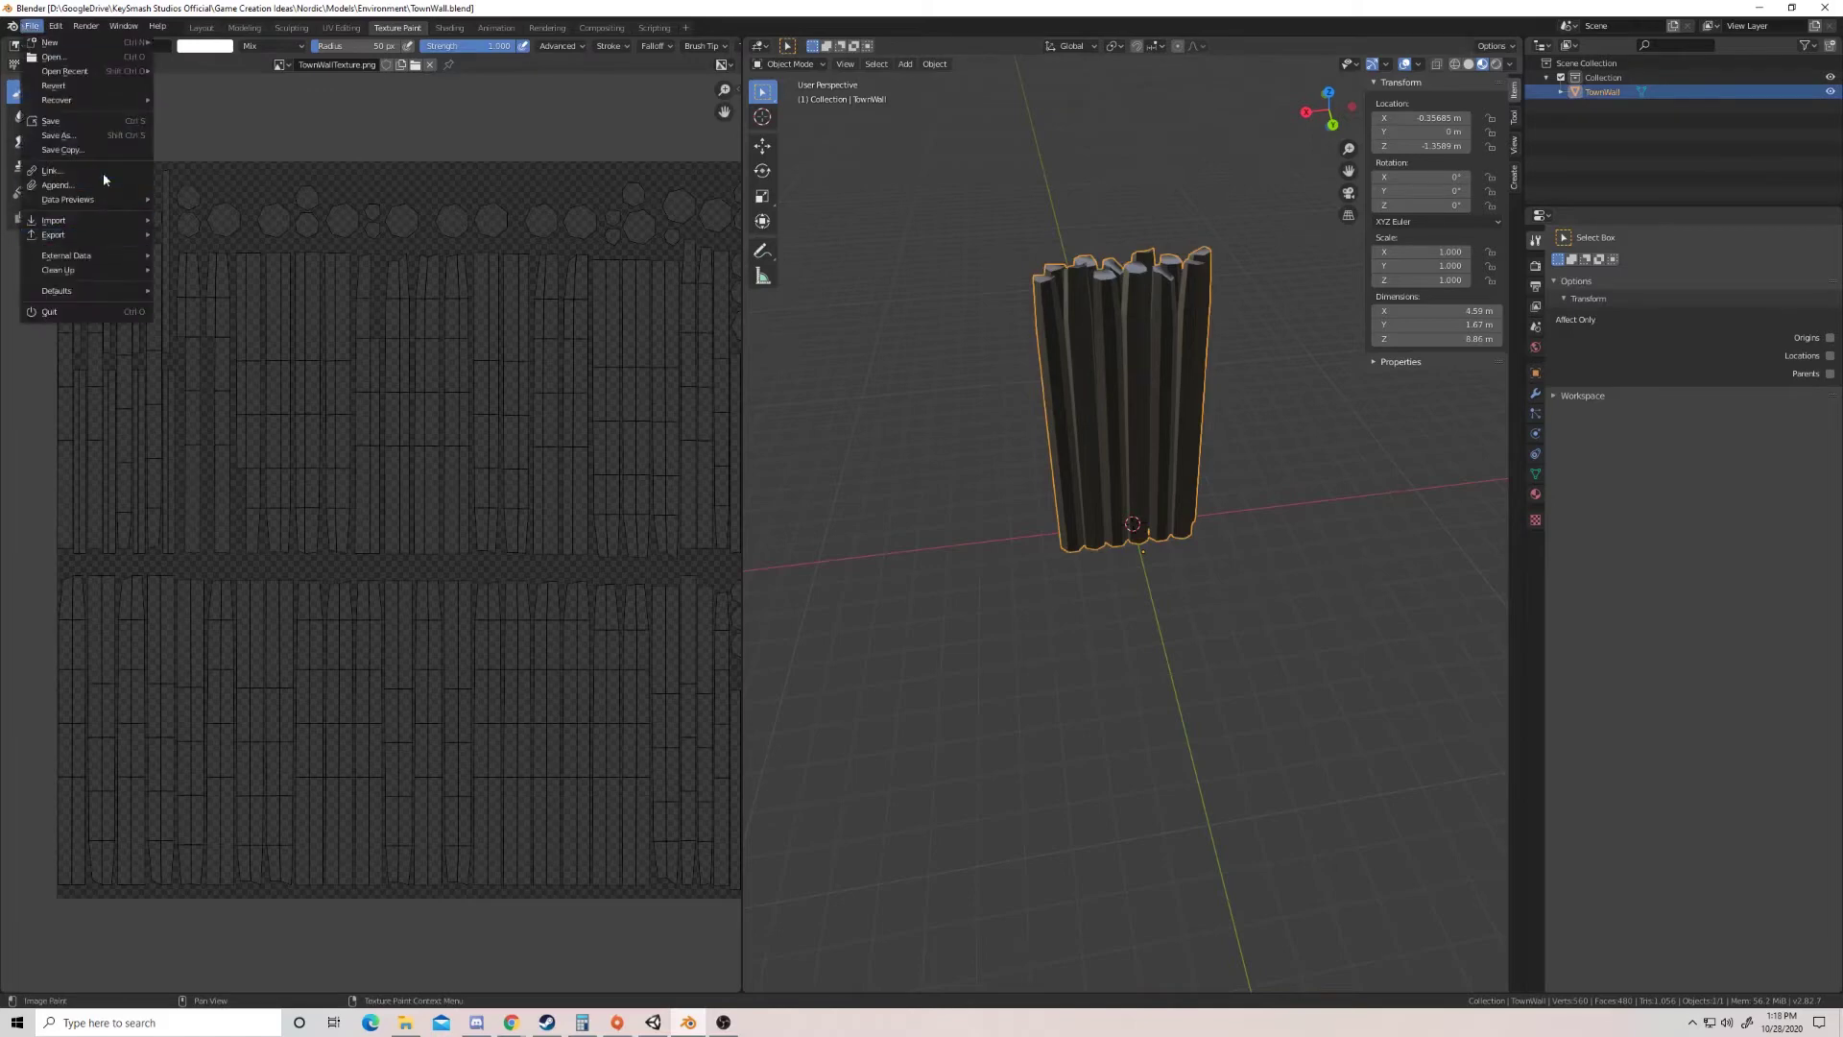
click(31, 26)
mouse_move(82, 245)
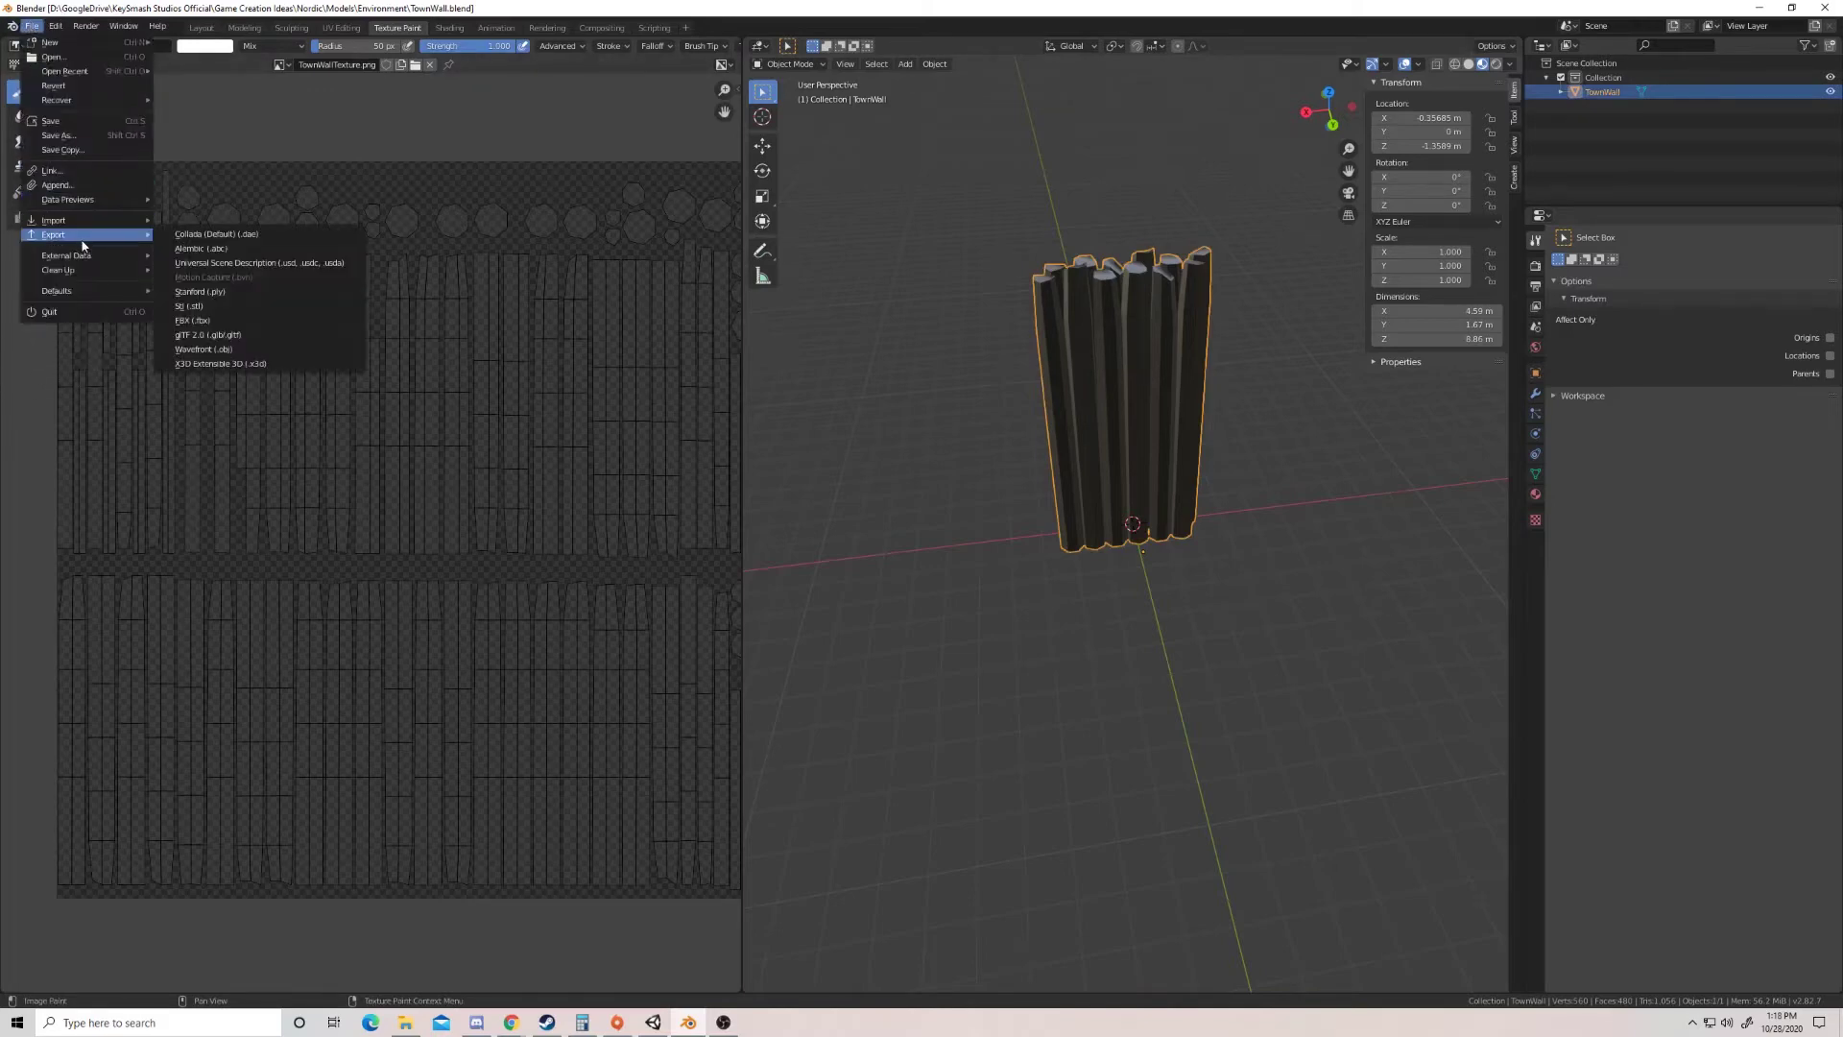
click(235, 320)
click(603, 315)
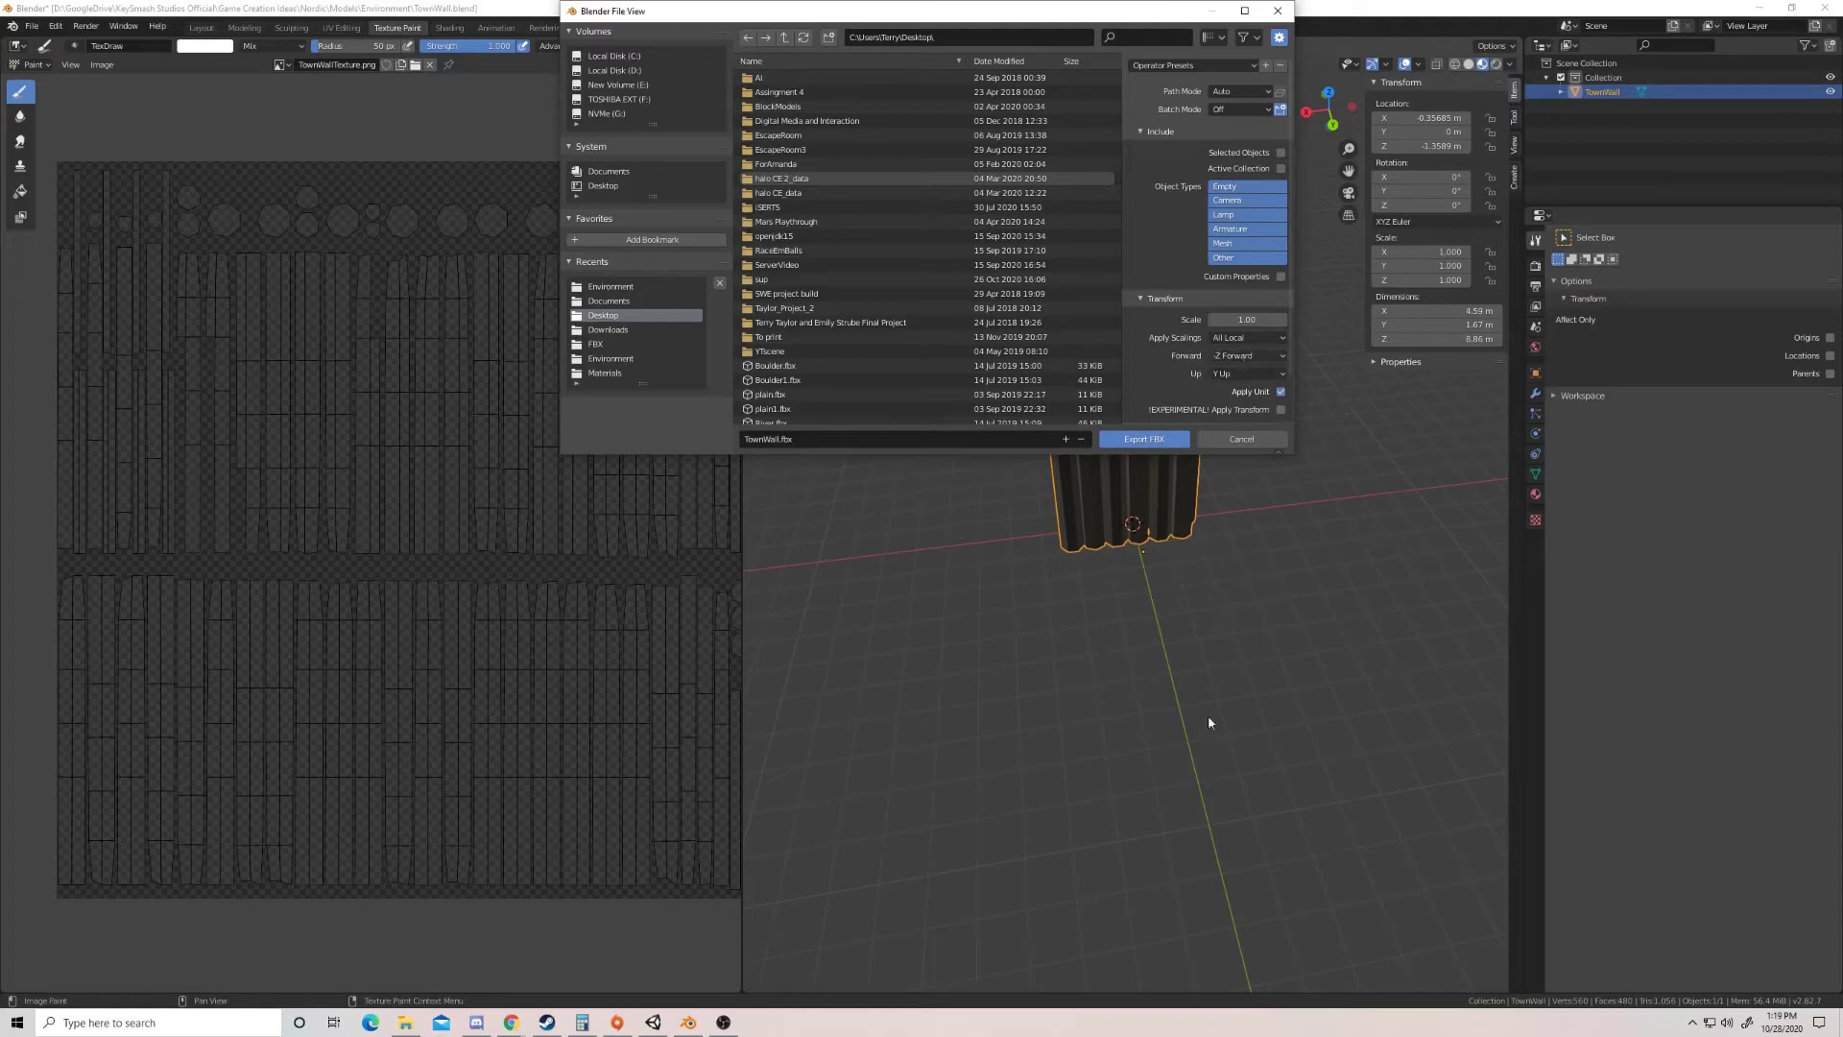
Step: Check Unity's scene, then return to Blender and export TownWall.fbx to the Desktop
click(653, 1022)
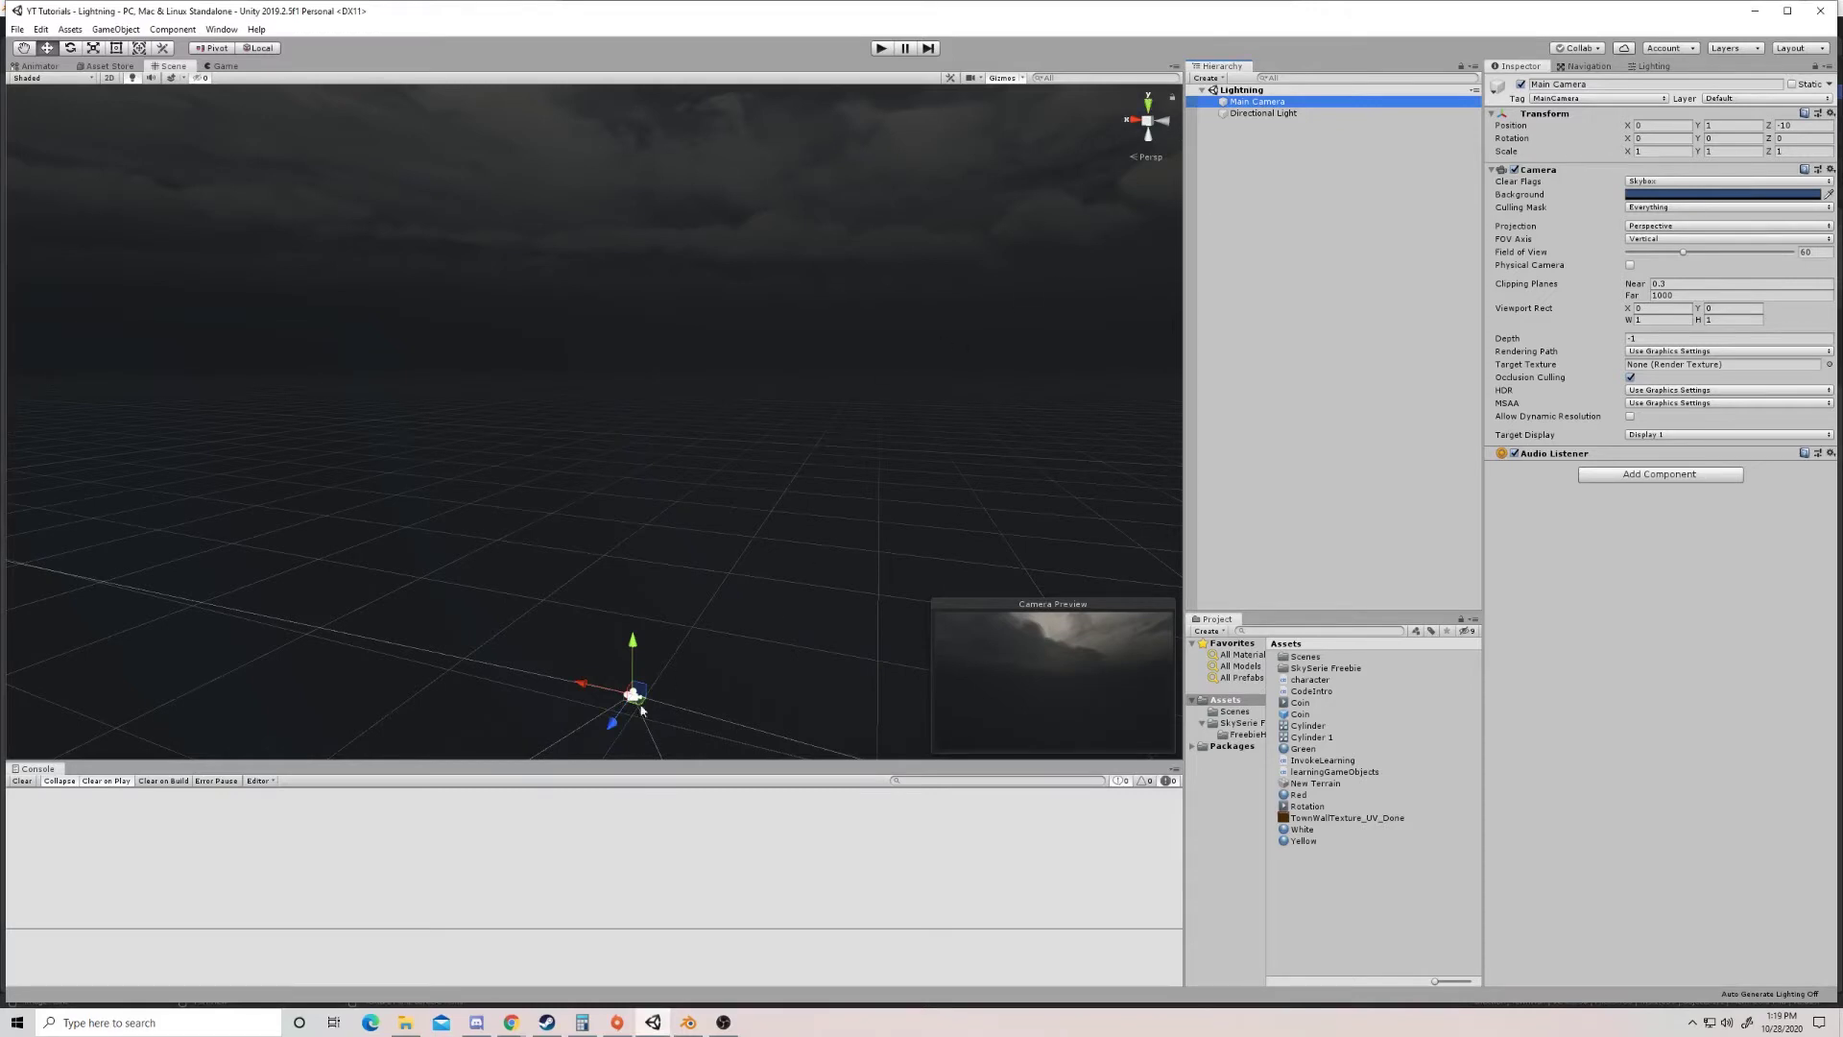
right_drag(995, 210, 894, 324)
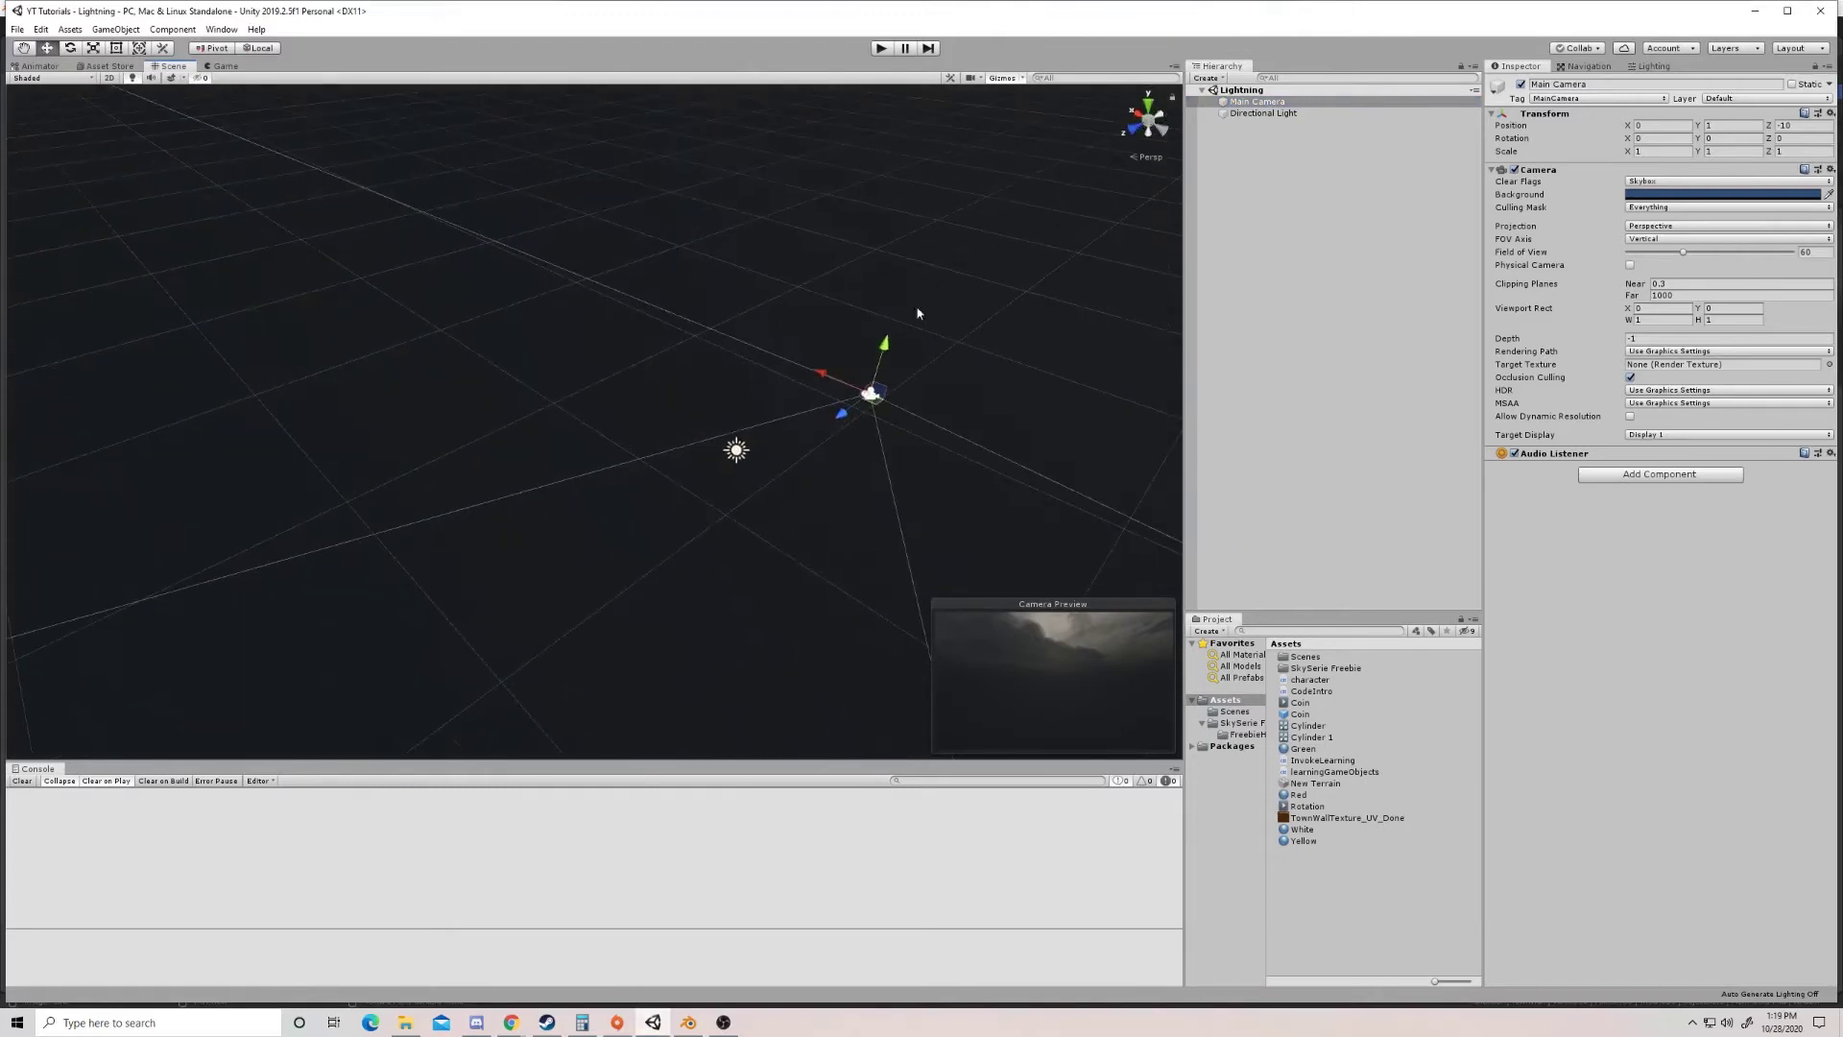
click(679, 1023)
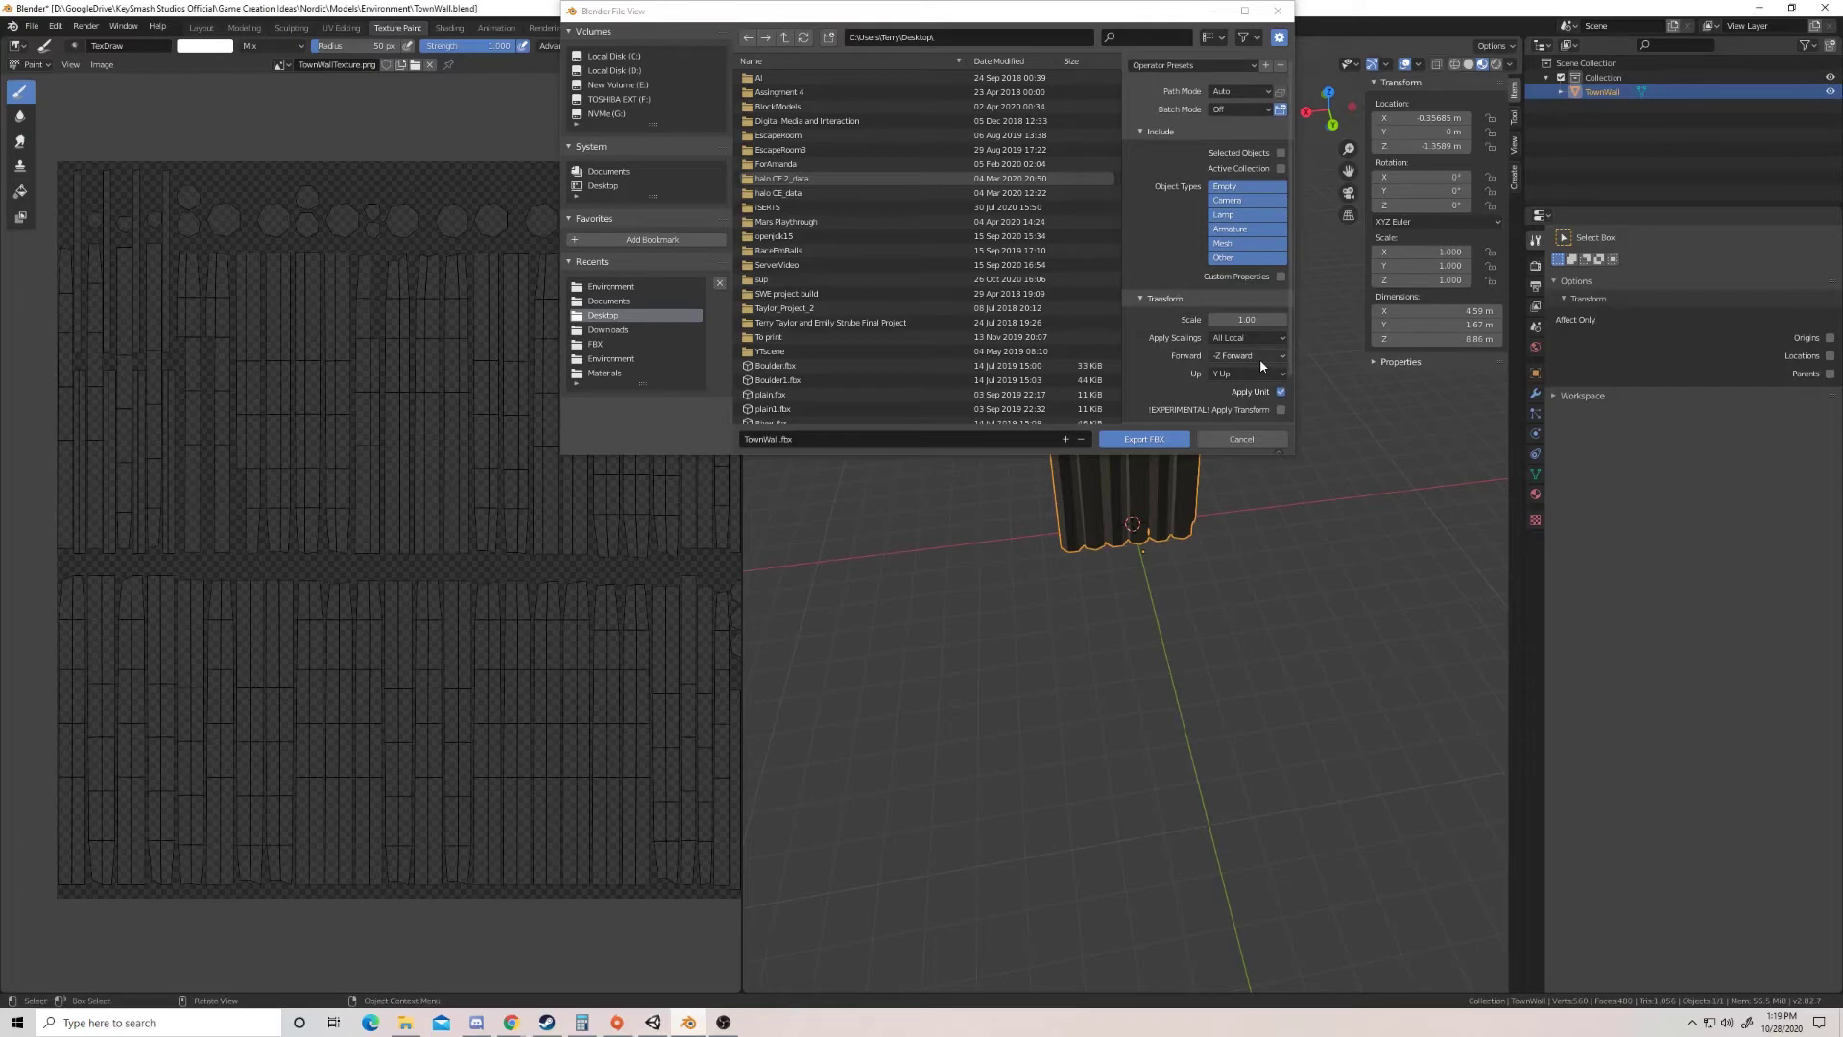
click(1163, 438)
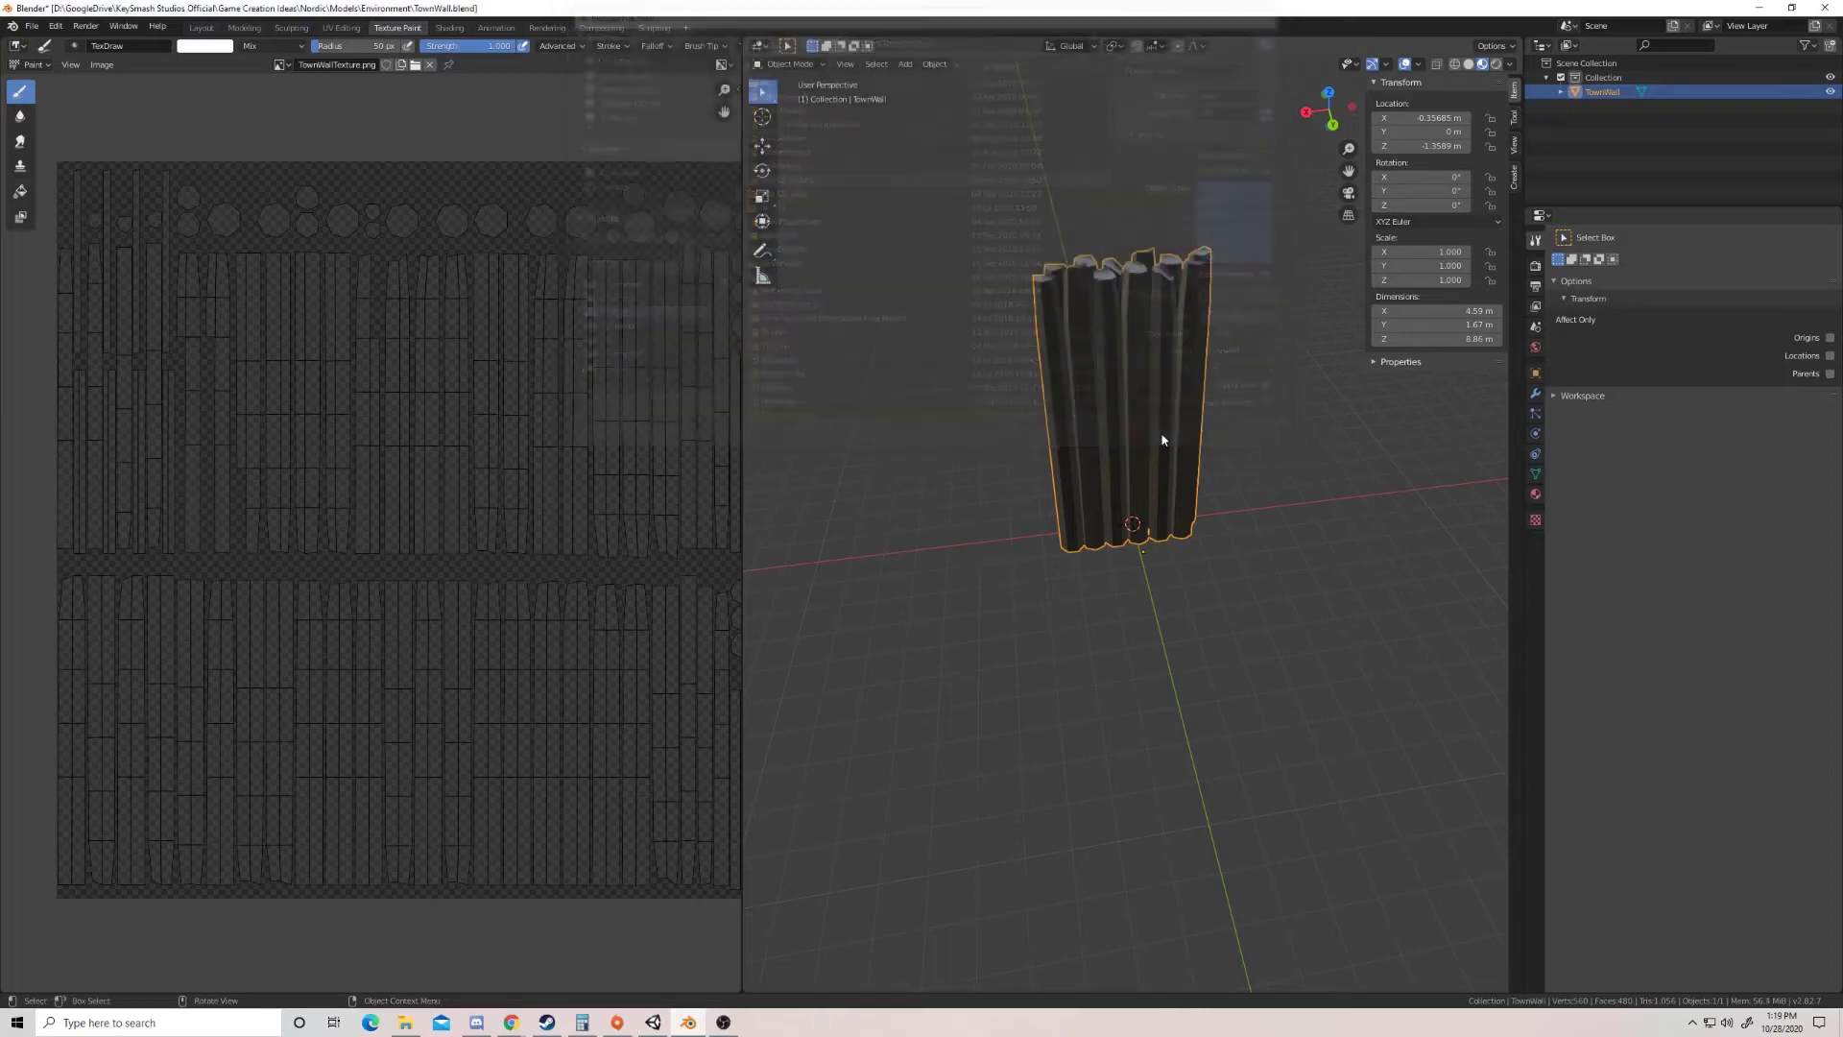
Step: Import TownWall into Unity's Assets, view its Model import settings, and drag it into the scene
click(653, 1023)
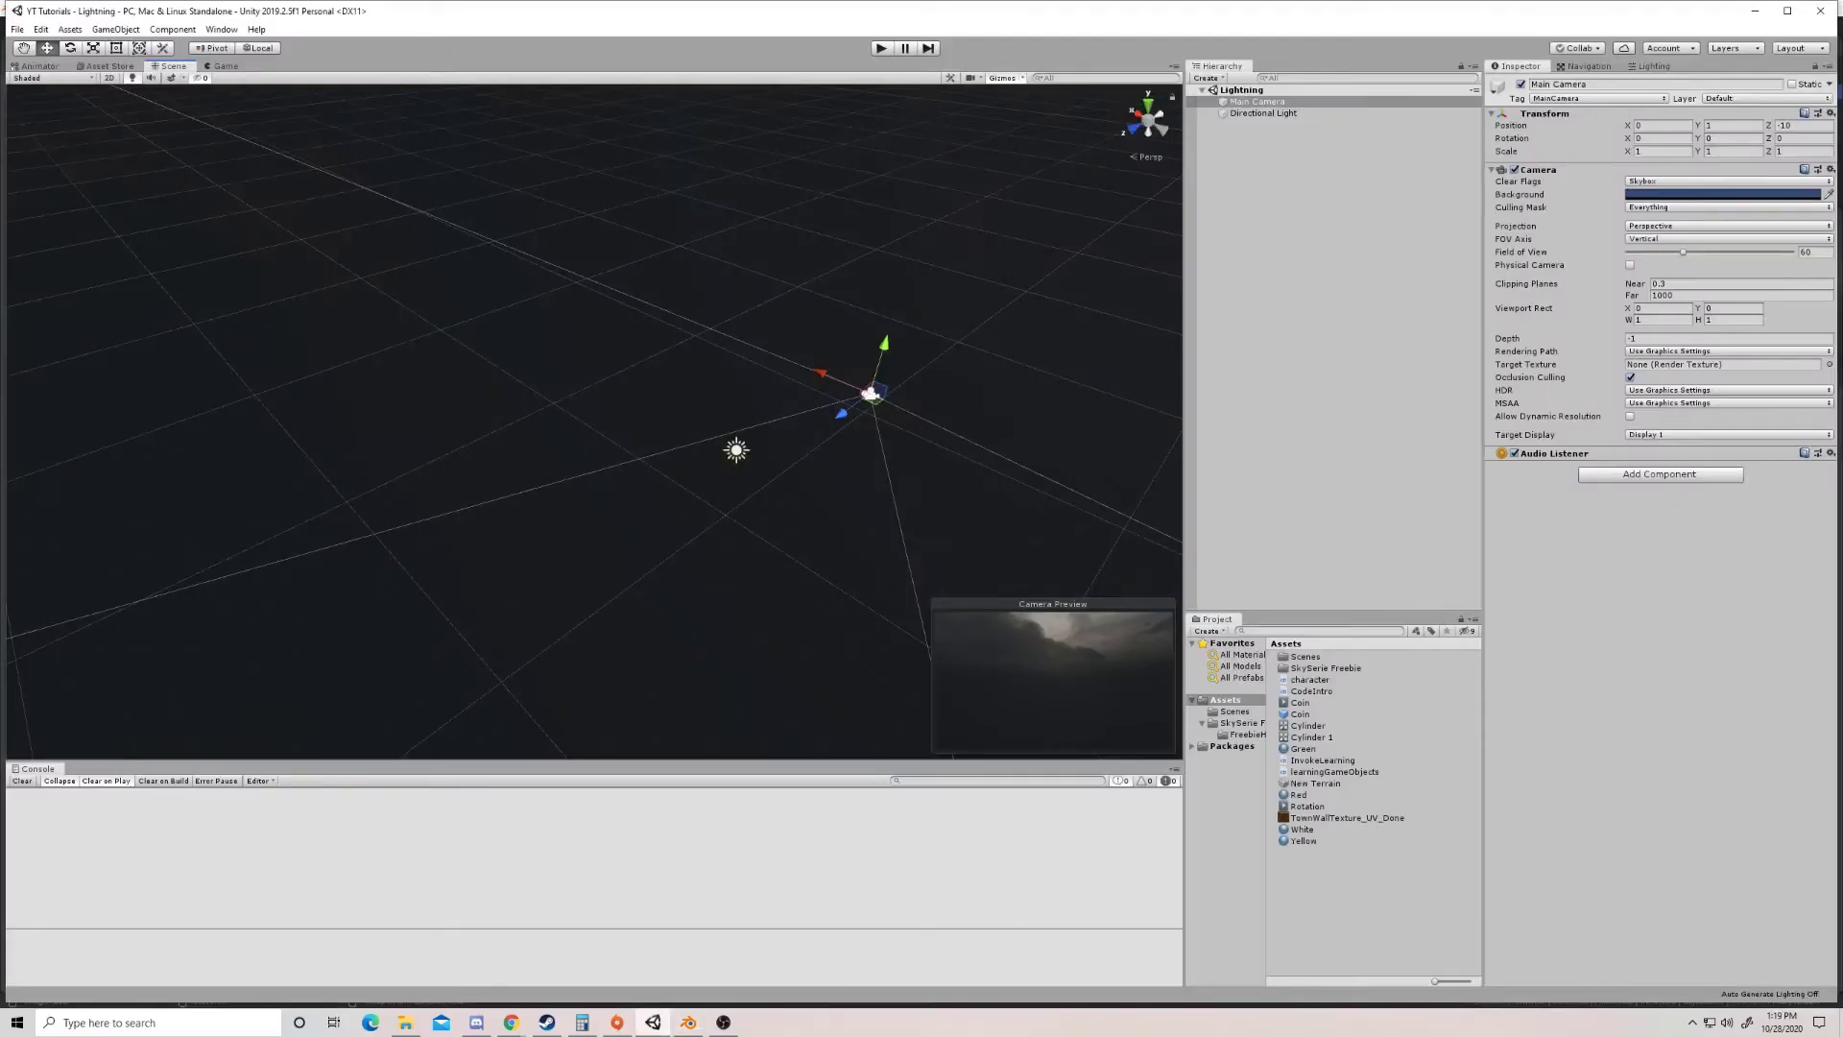
click(1226, 699)
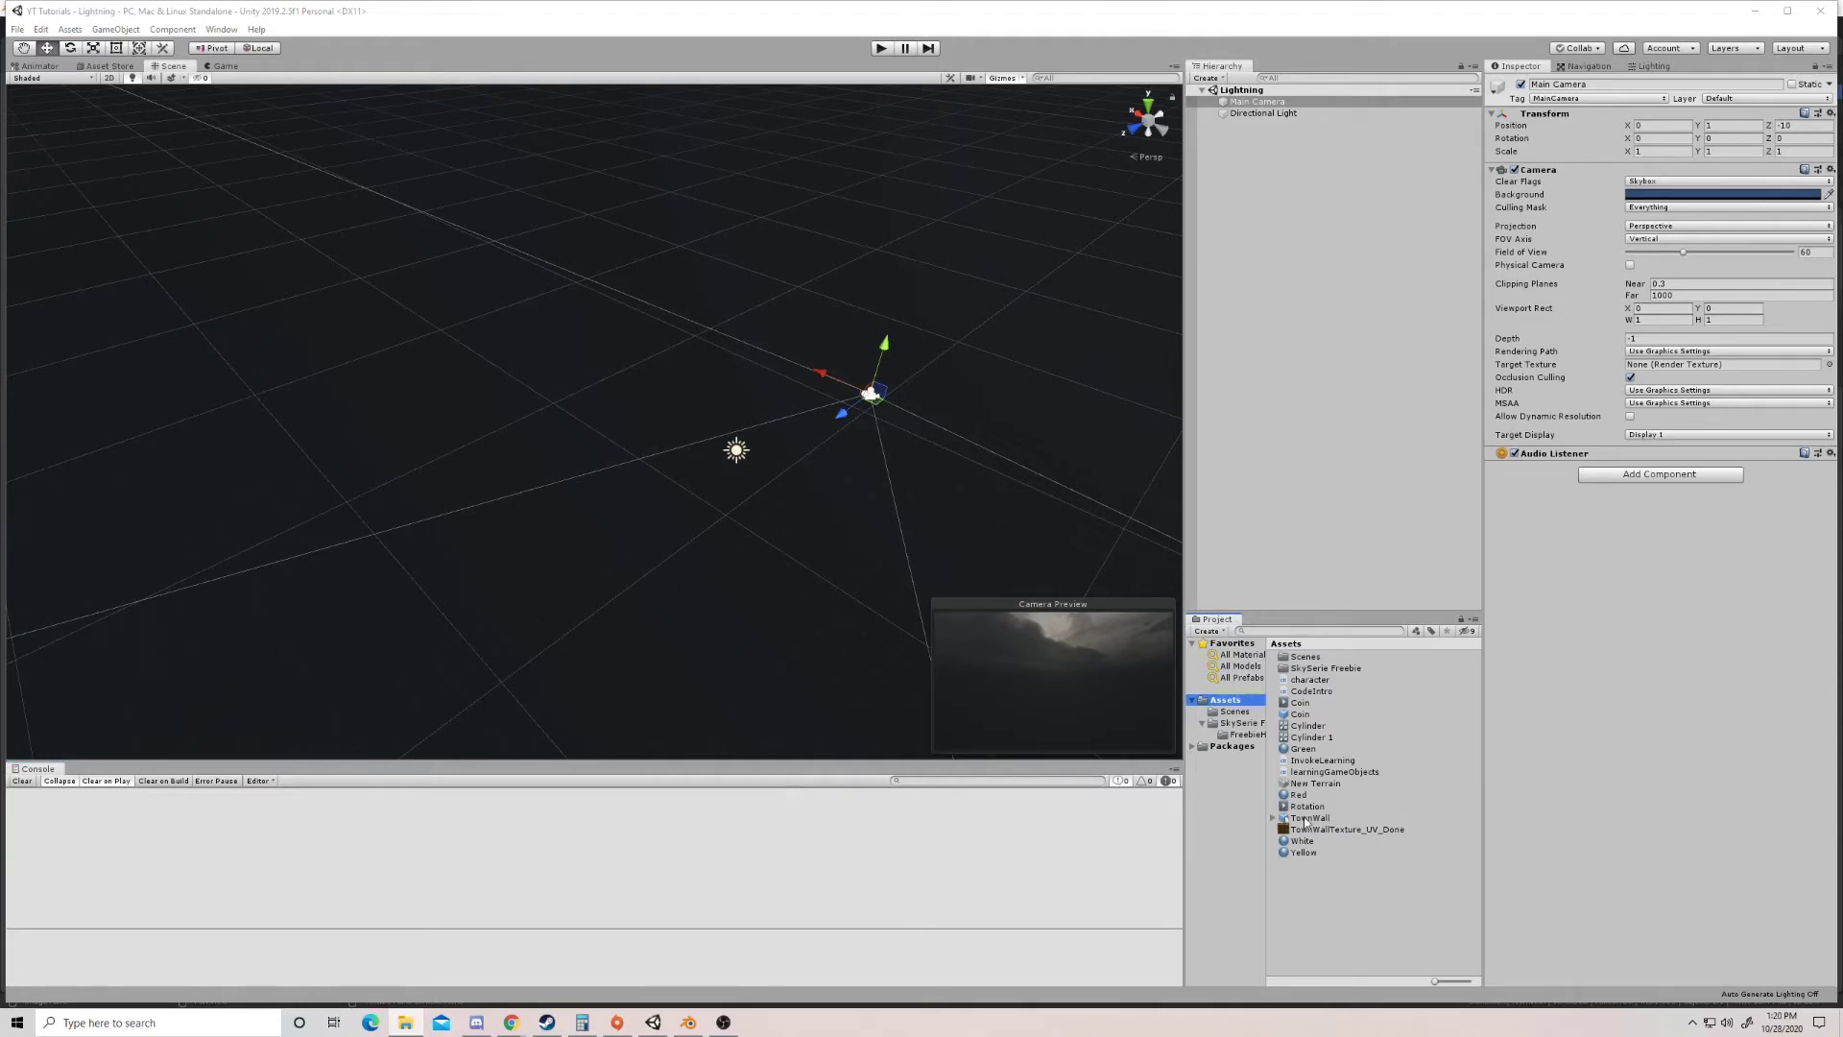
click(1305, 821)
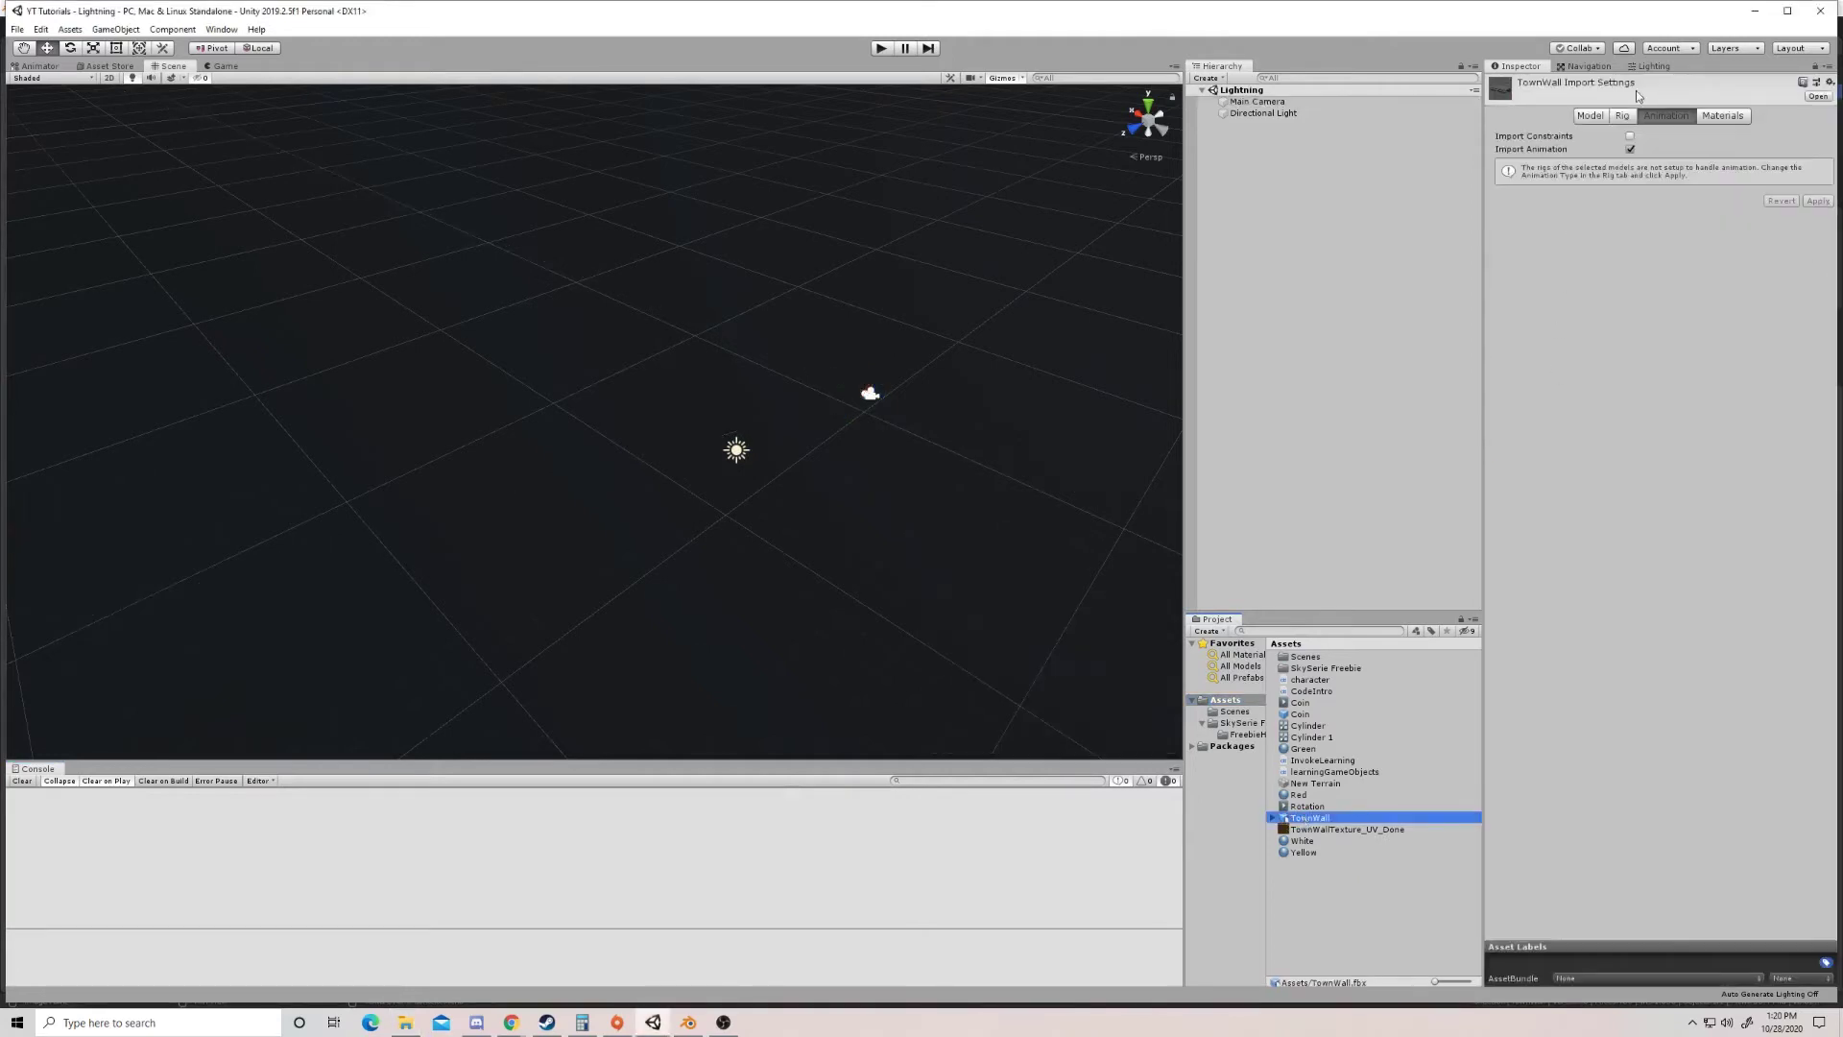
click(1601, 112)
click(1599, 116)
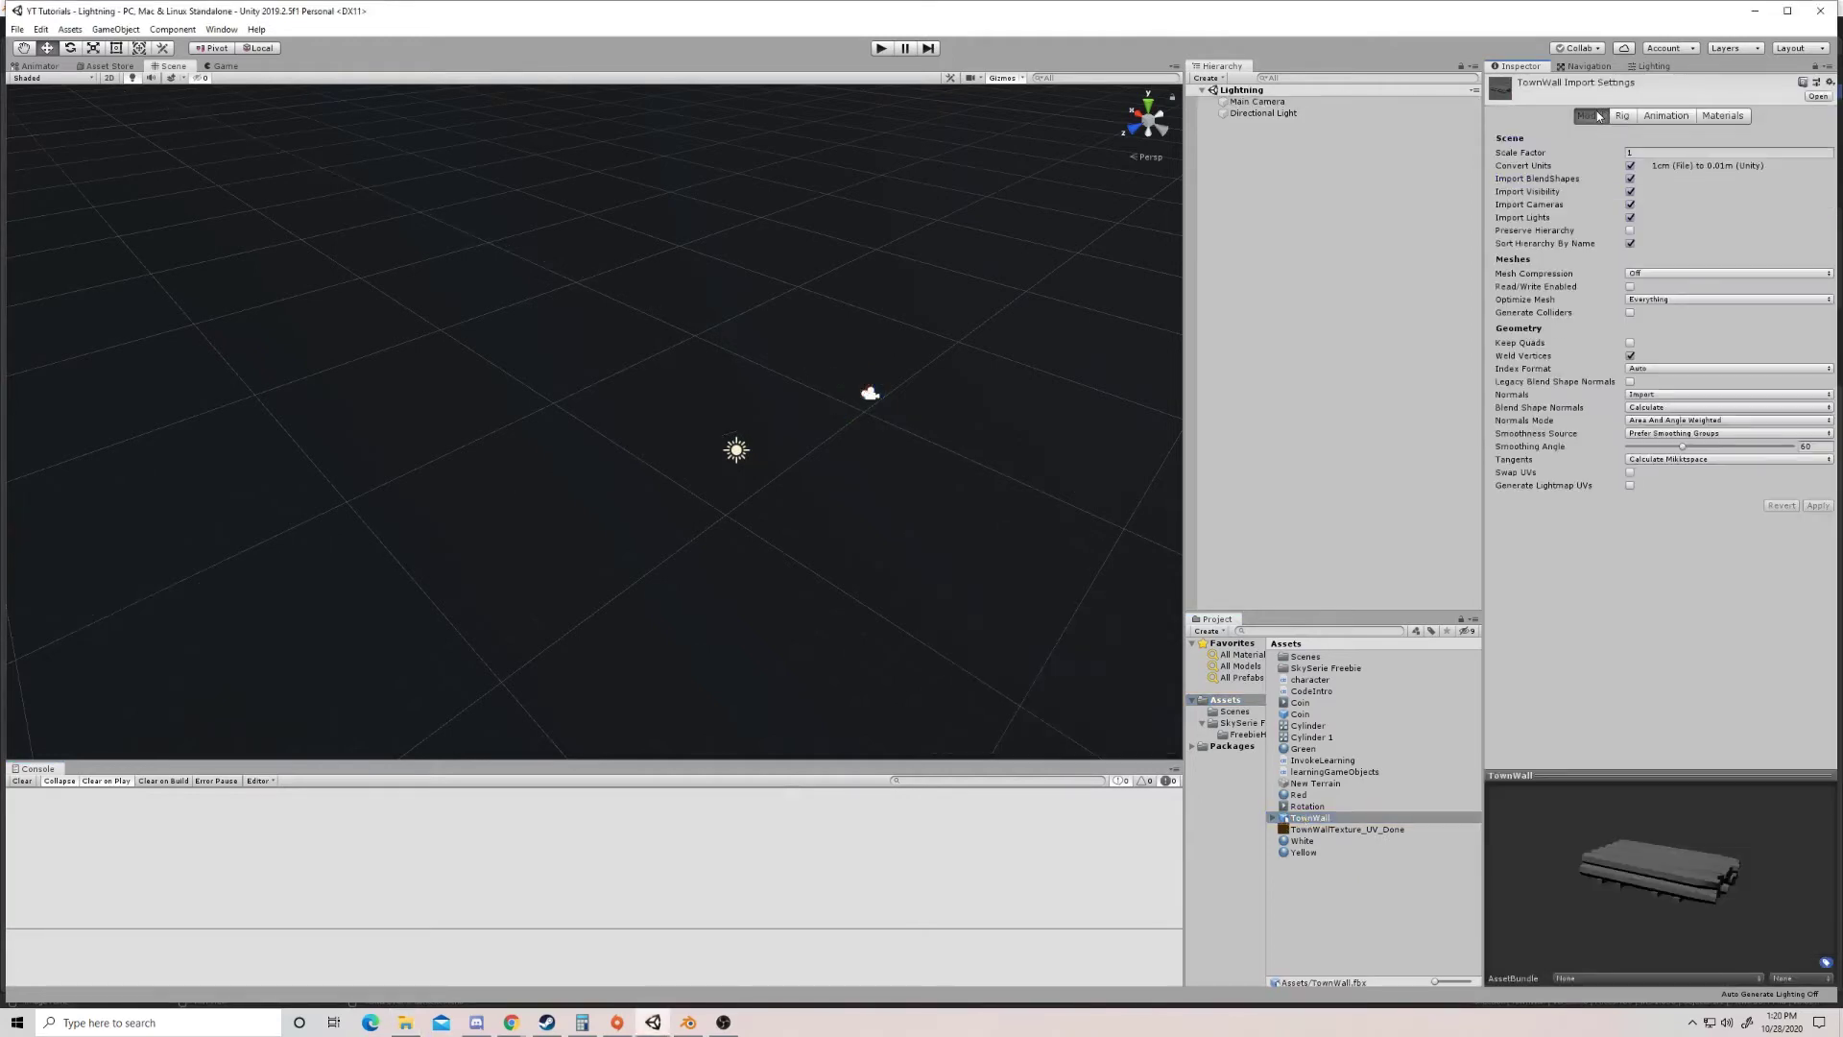
drag(1307, 814, 820, 427)
Step: Rotate the Directional Light to tilt more steeply downward, about 69 on X
scroll(816, 340, down, 5)
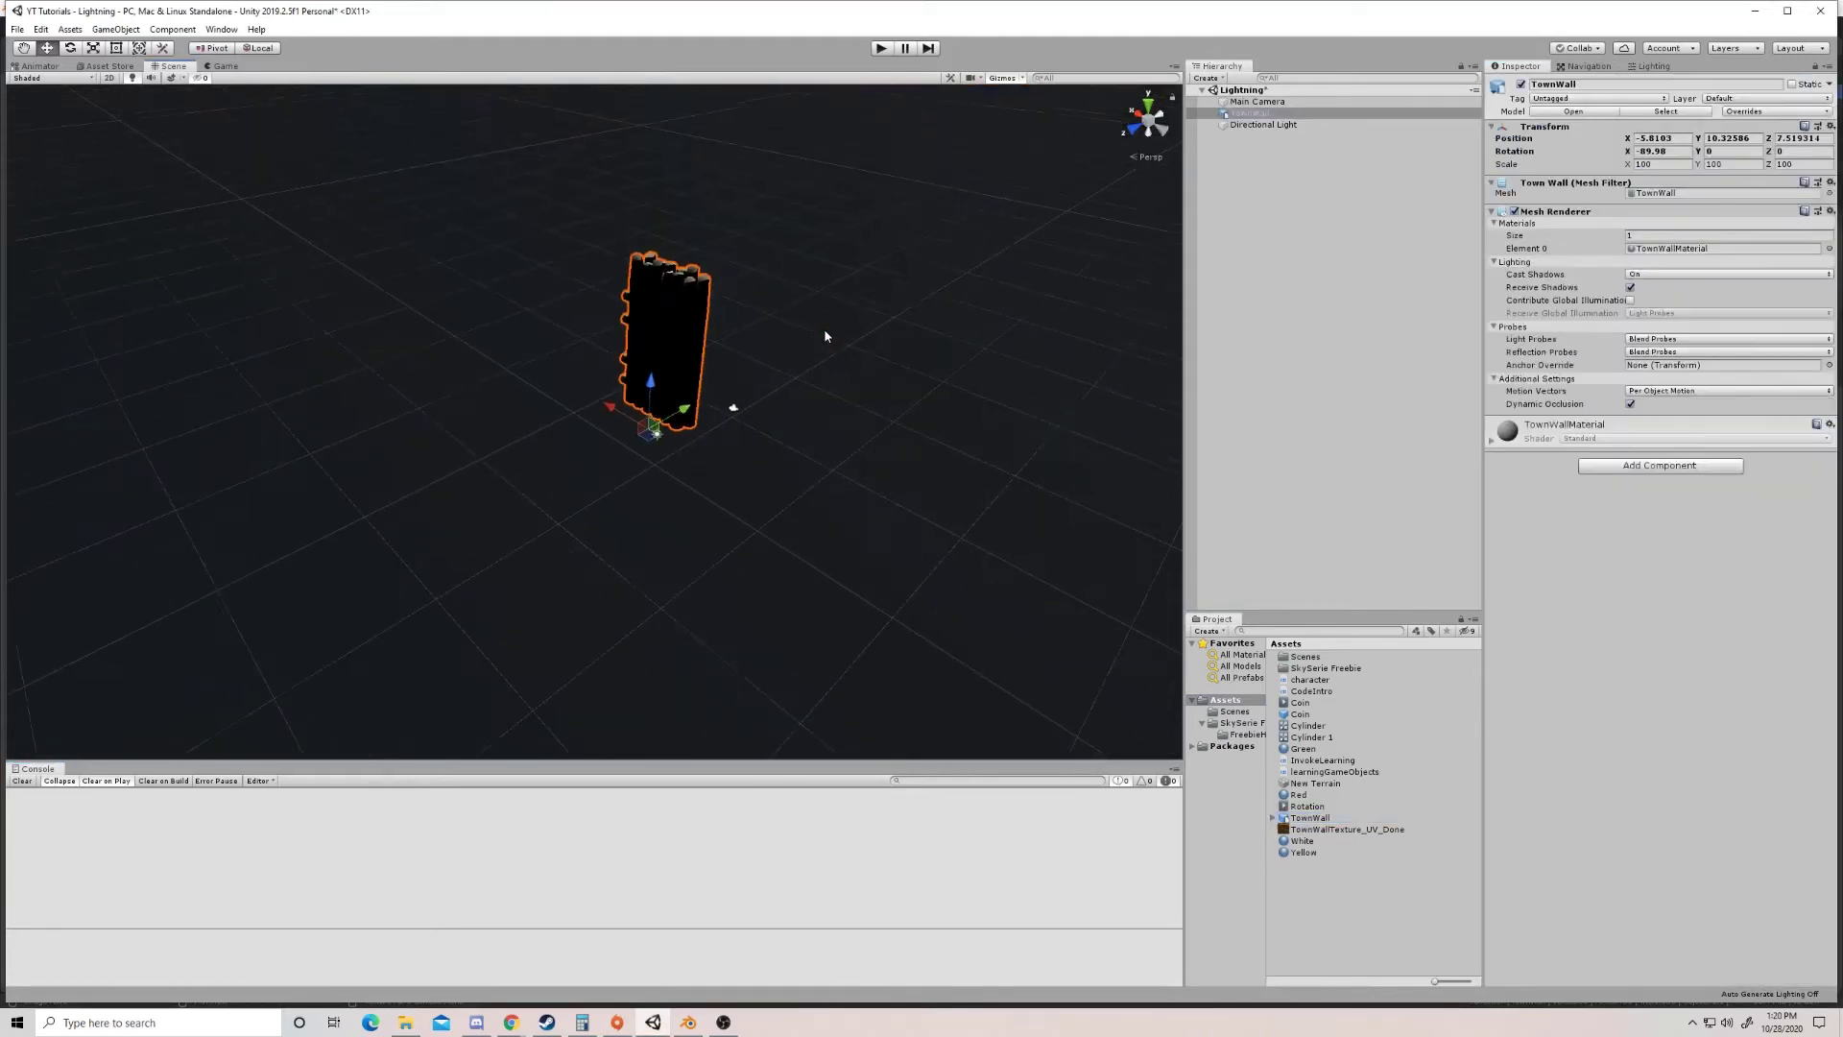
alt+drag(742, 318, 527, 271)
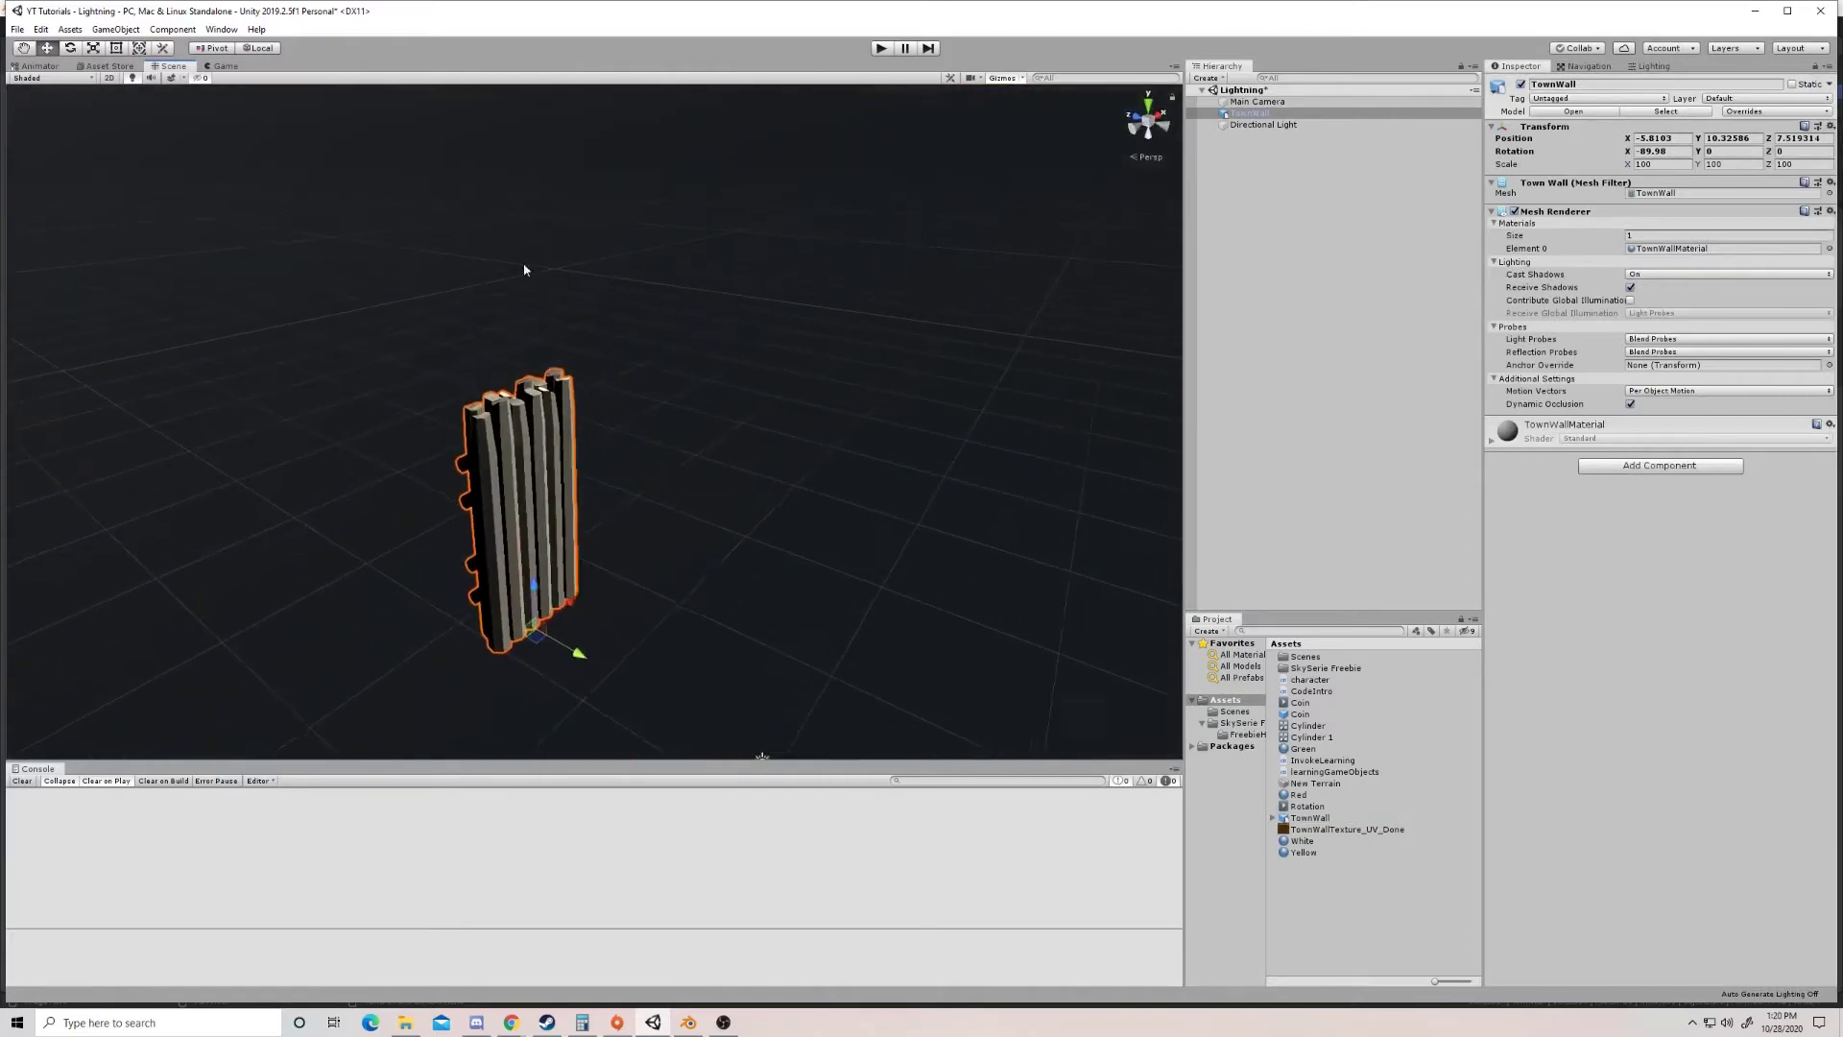
click(1272, 126)
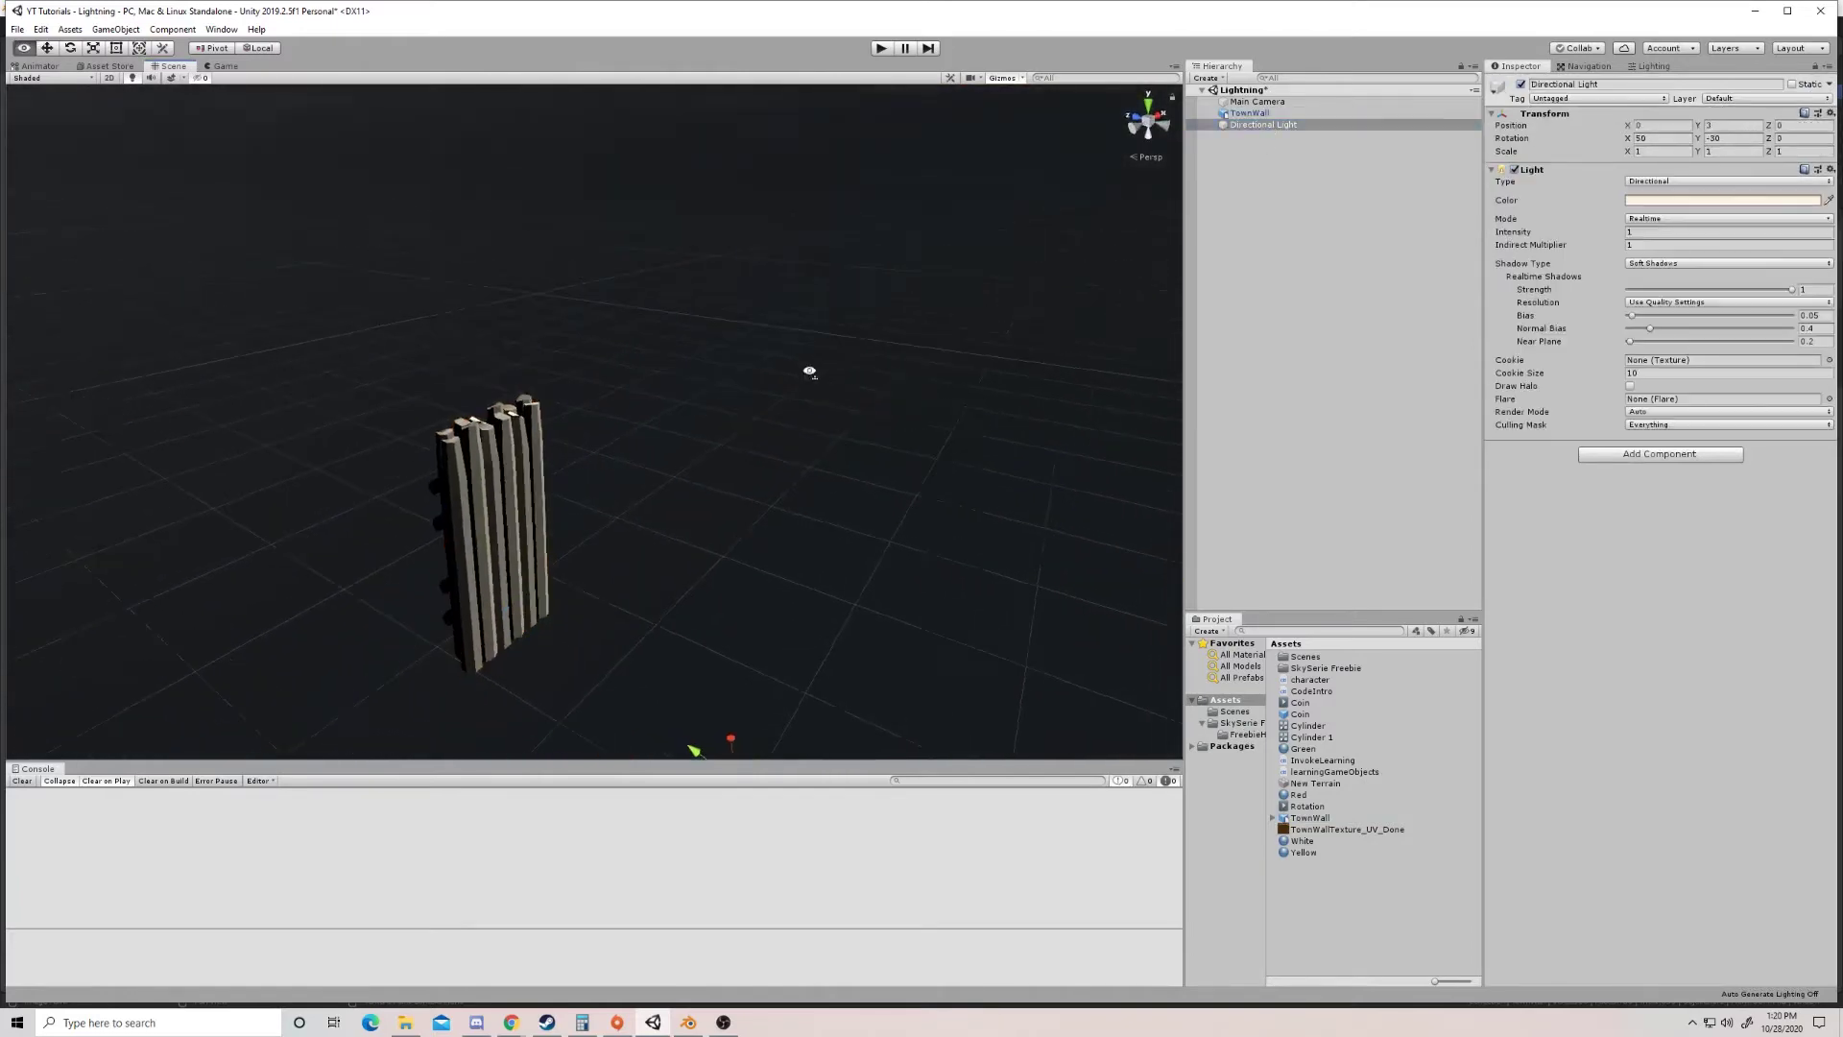
alt+drag(810, 374, 814, 511)
key(e)
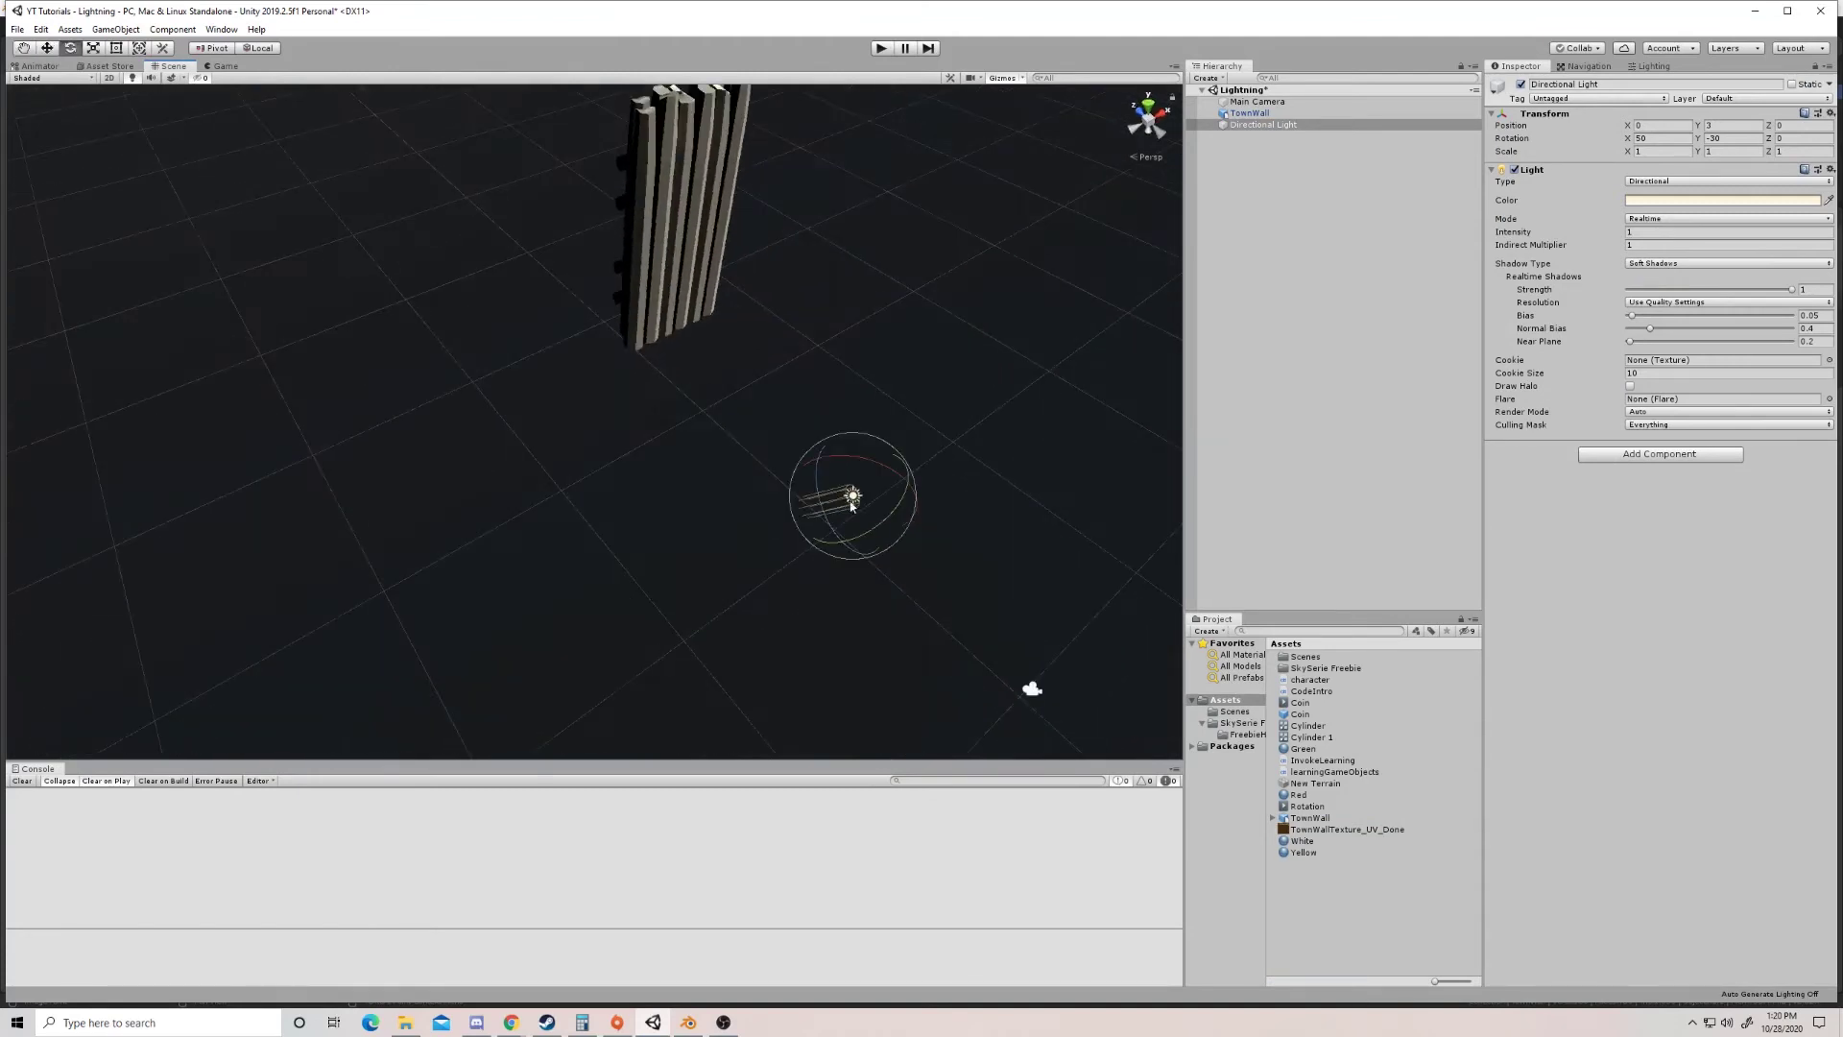
drag(880, 467, 842, 460)
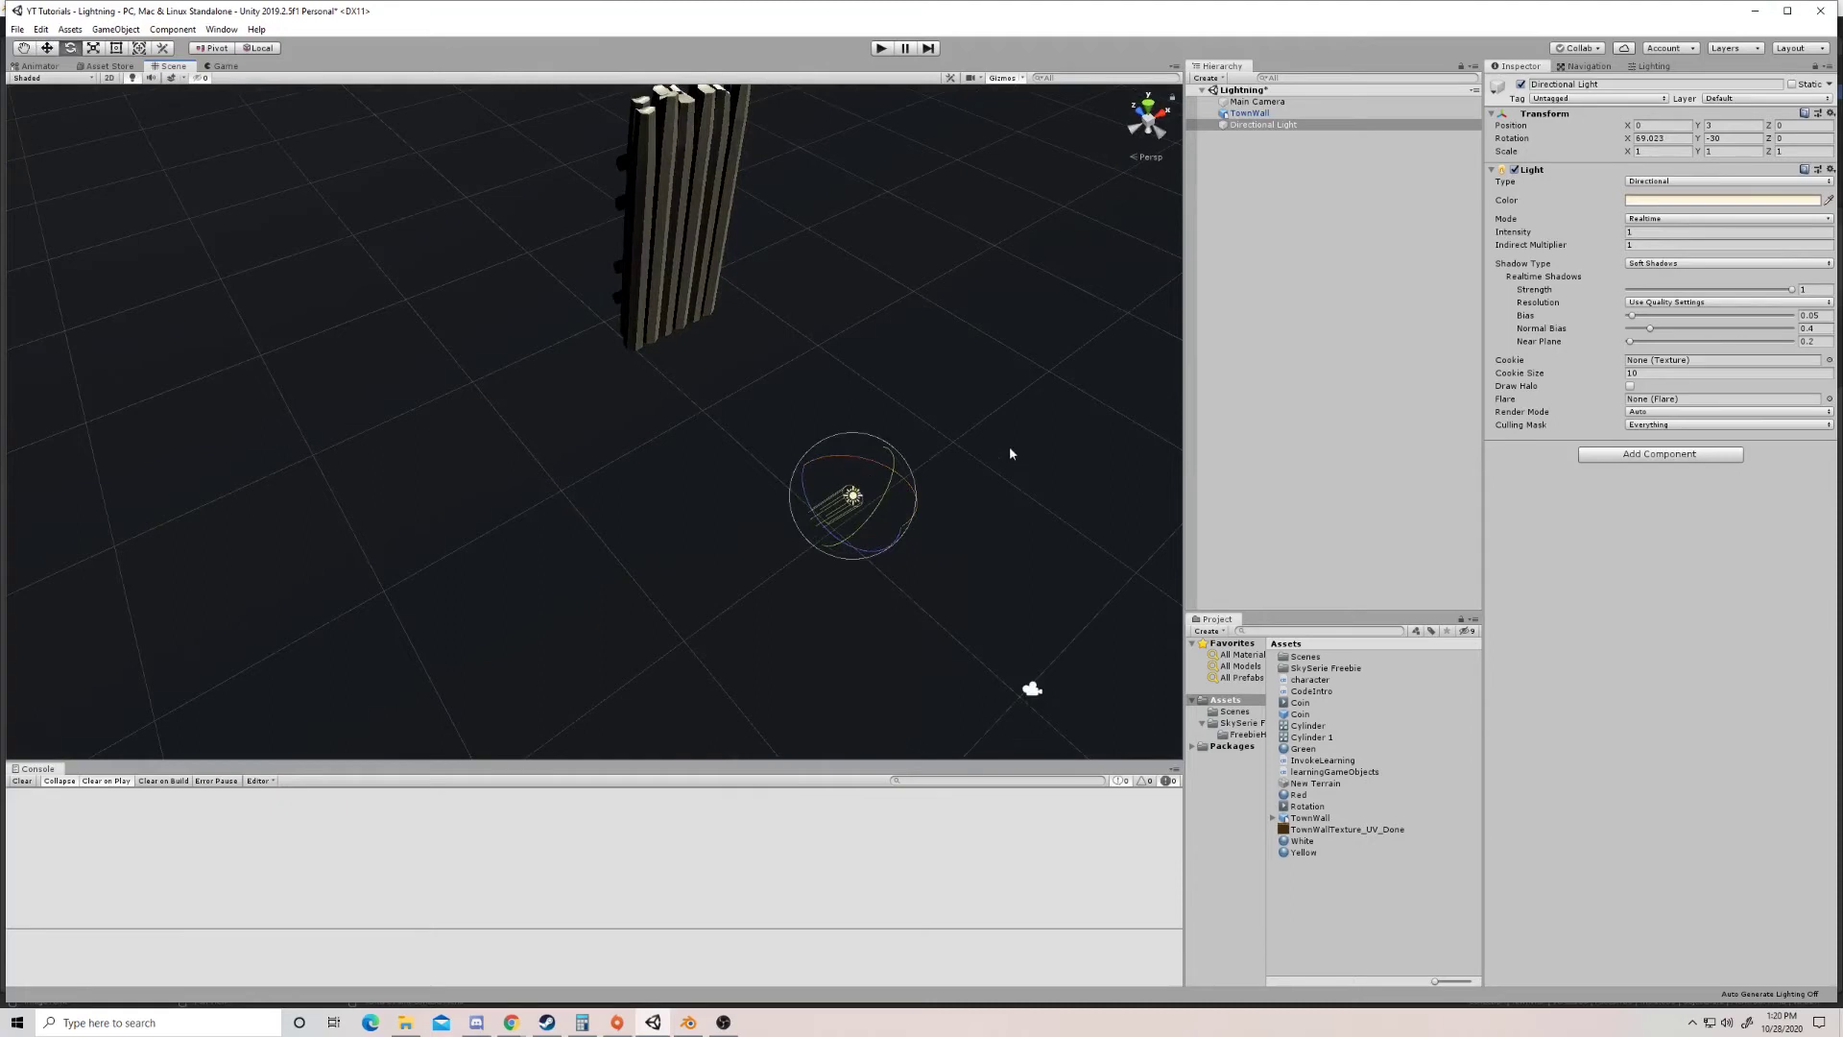
Step: Set the Directional Light's intensity to 1.98
click(1638, 232)
text(1.65)
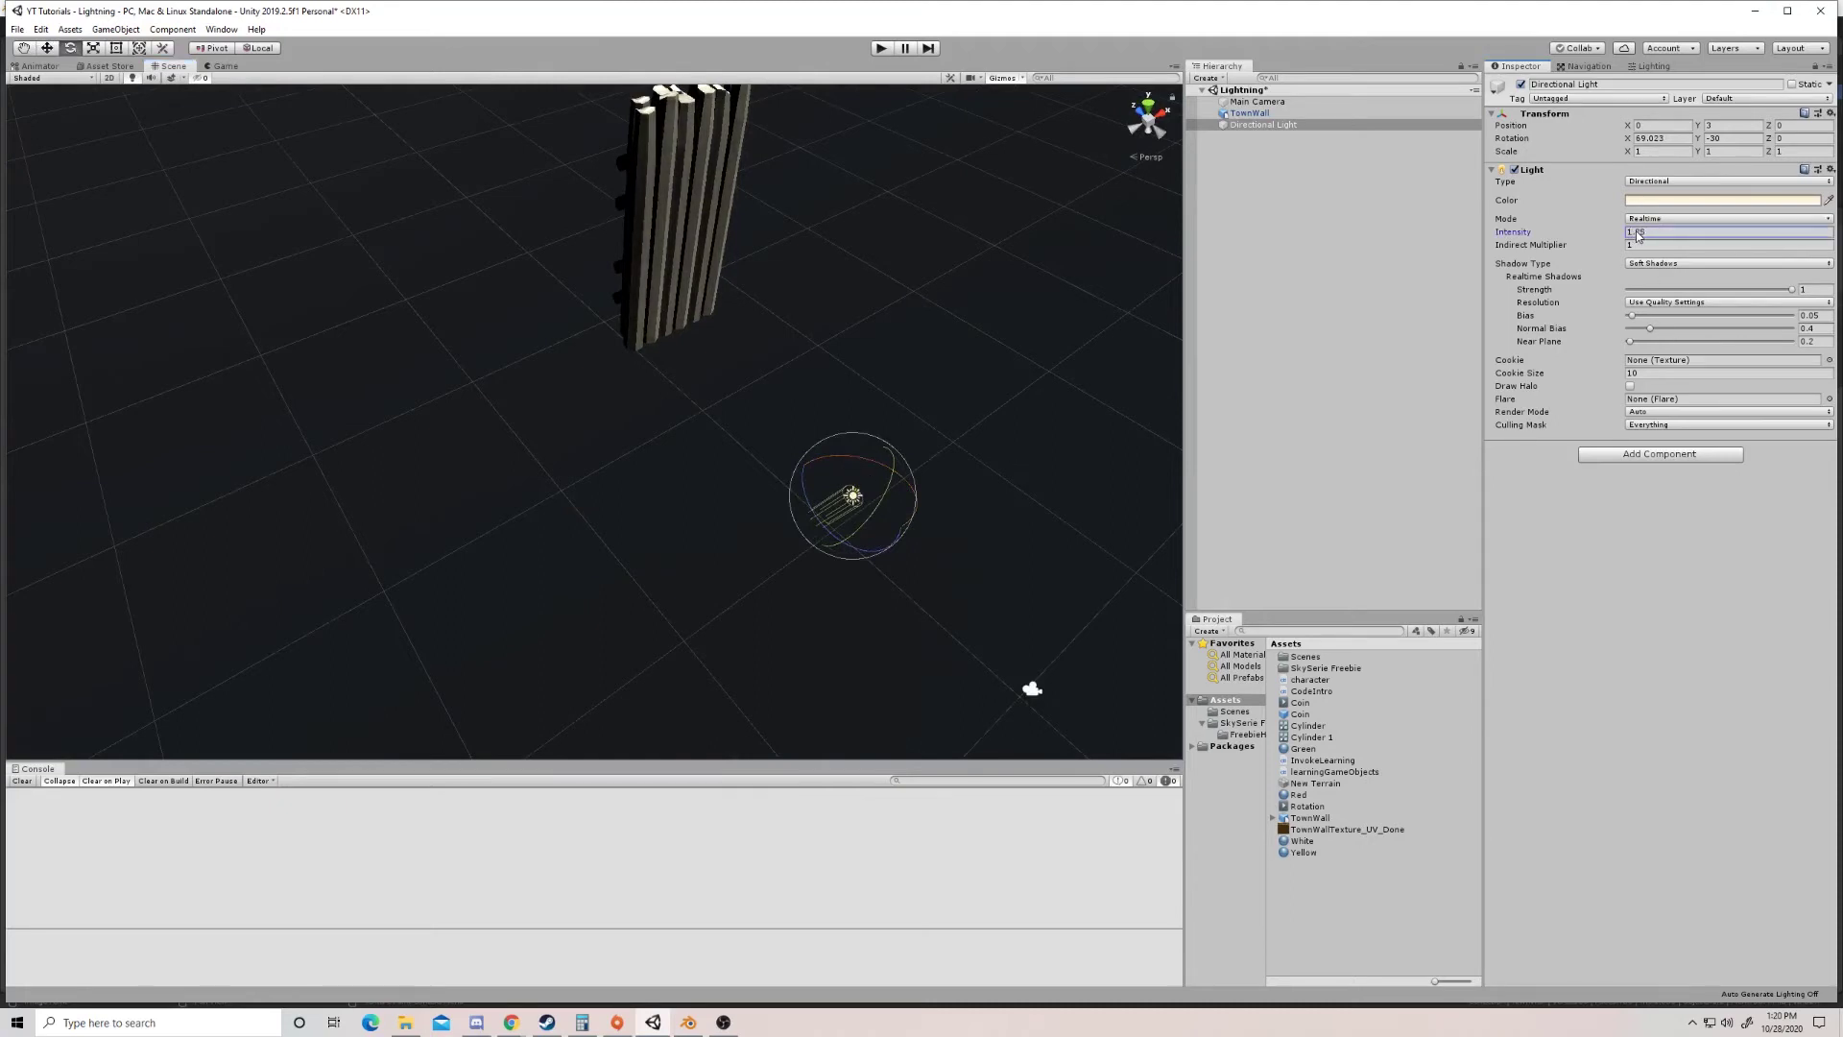
key(BackSpace)
key(BackSpace)
text(98)
alt+drag(1024, 300, 524, 258)
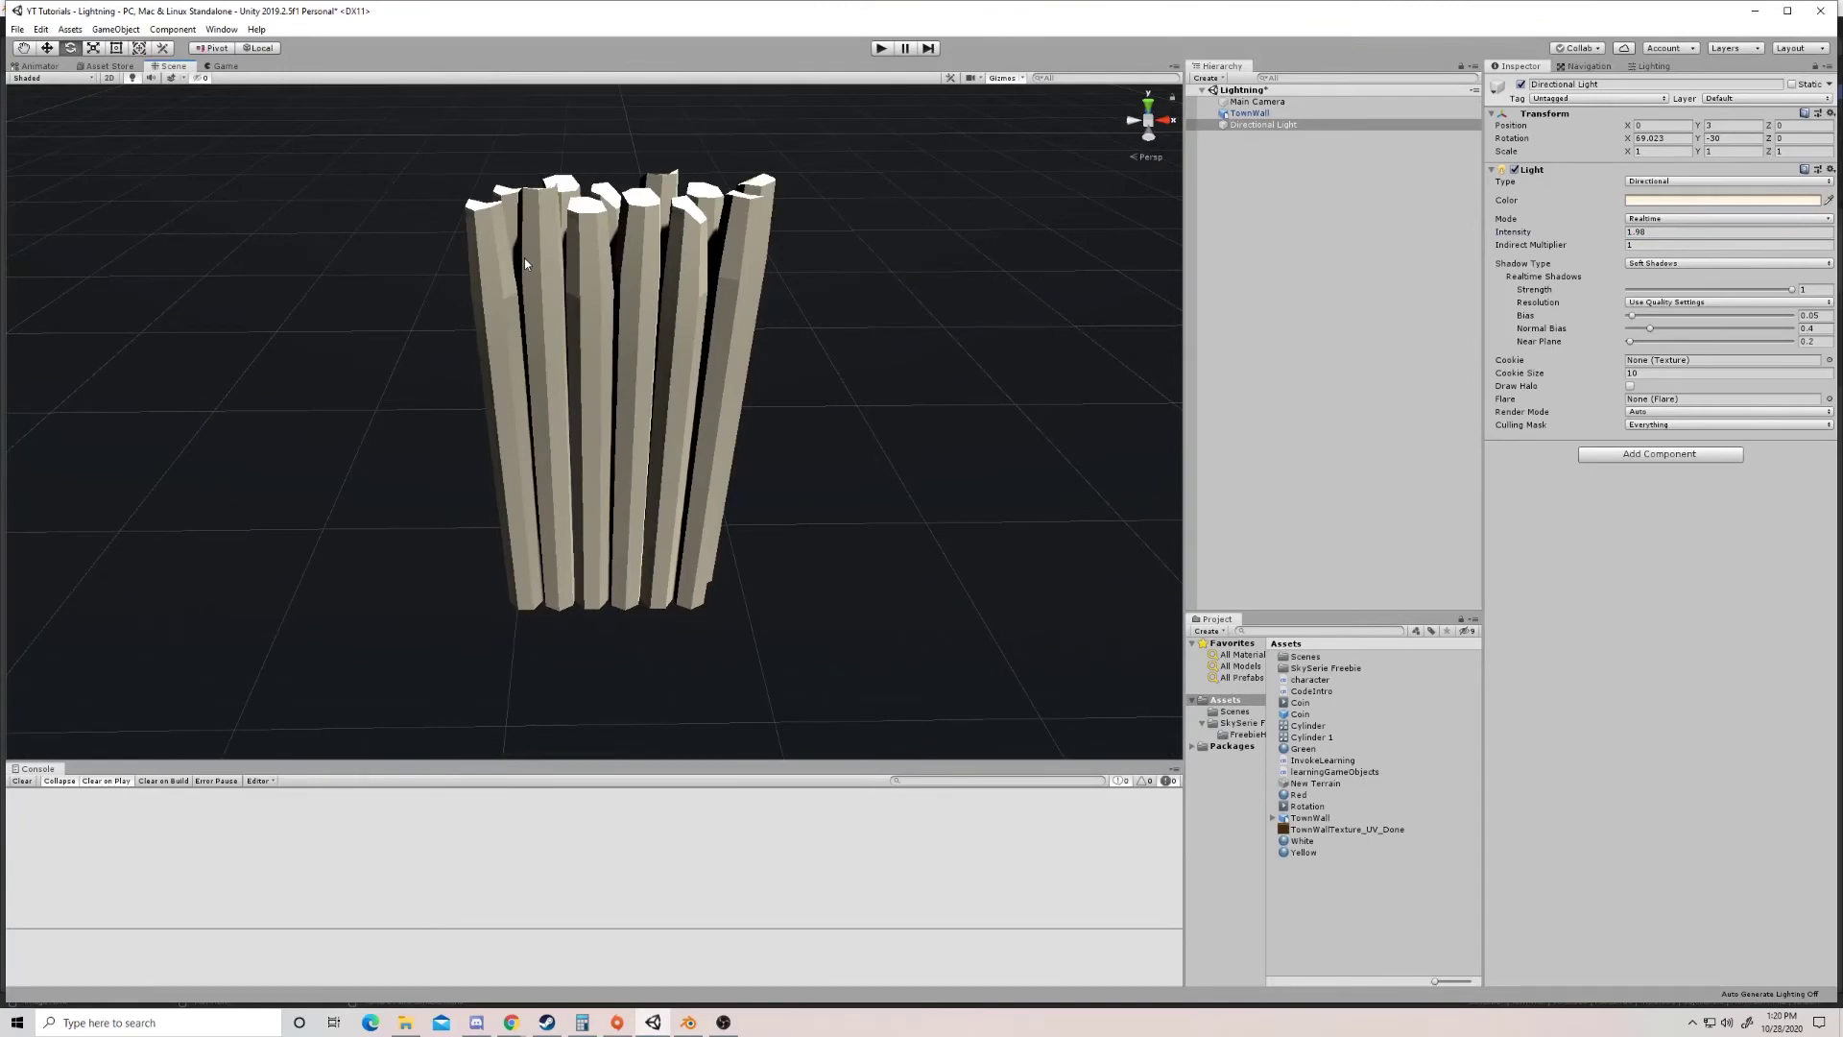
Step: Create a new material in Assets named TownWall
click(1324, 817)
right_click(1326, 908)
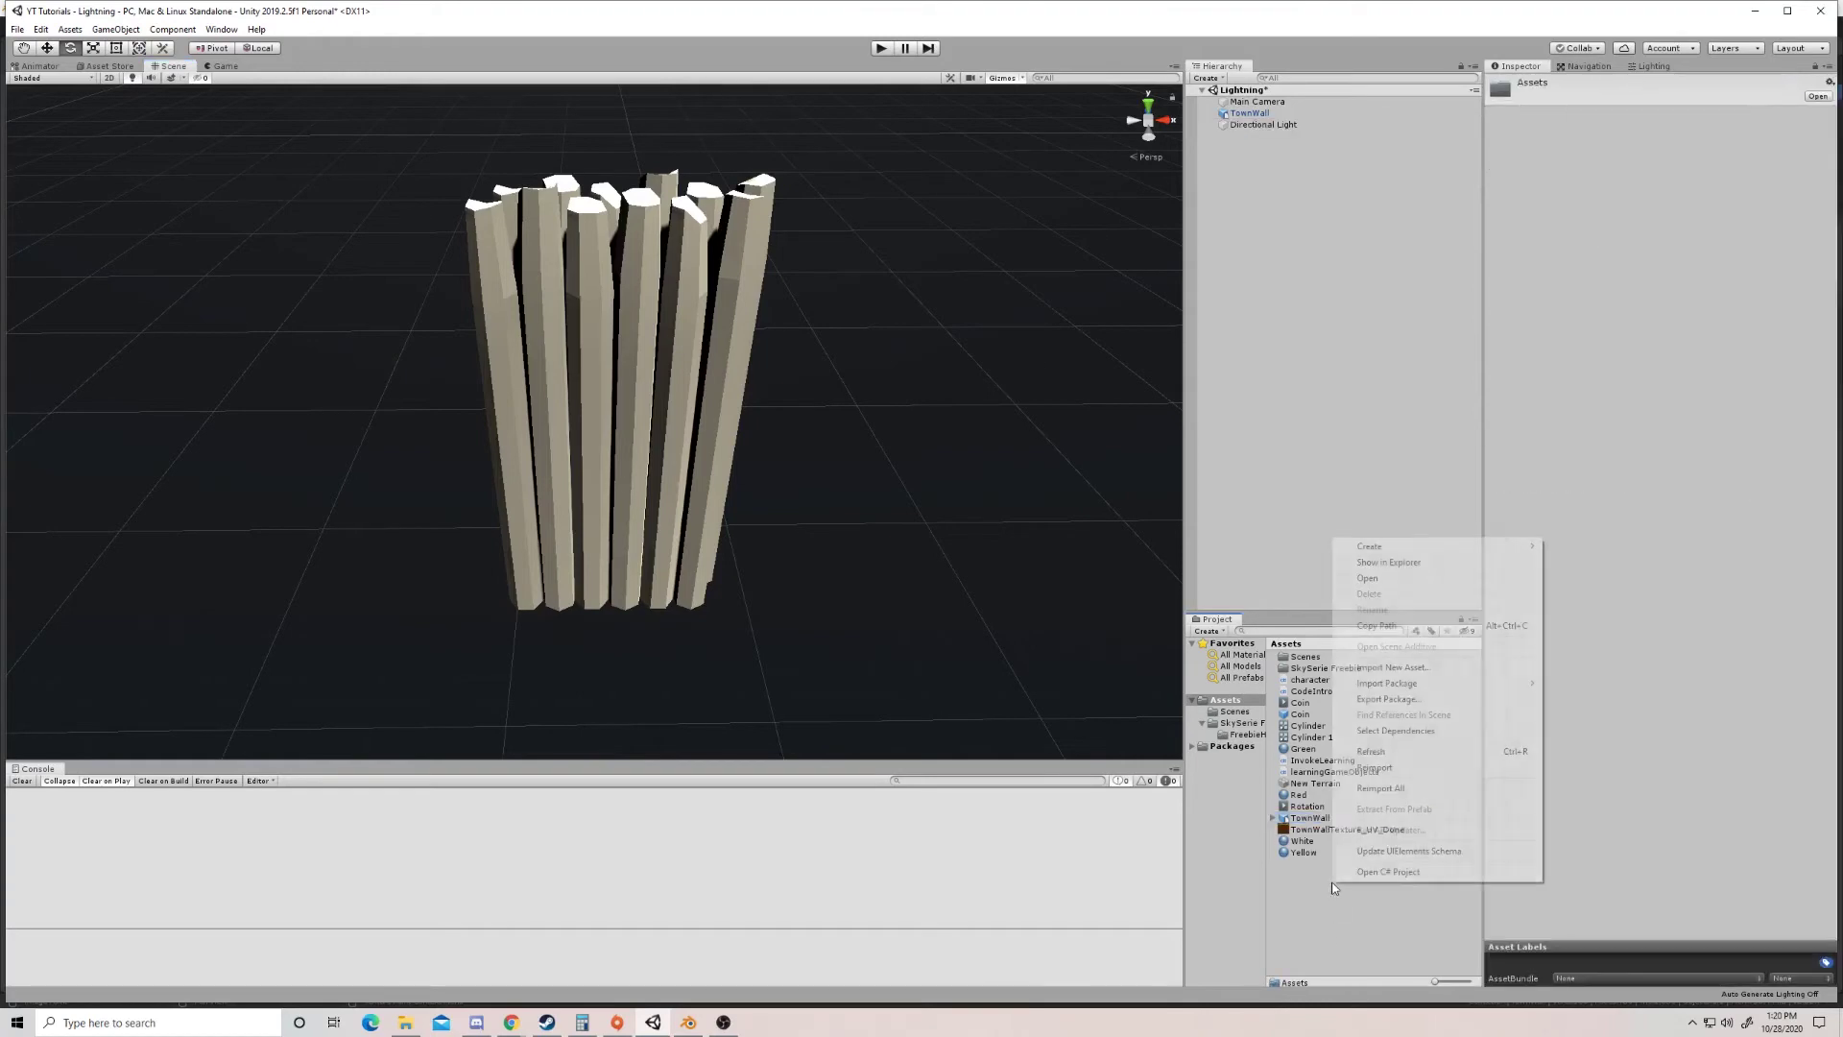
mouse_move(1475, 548)
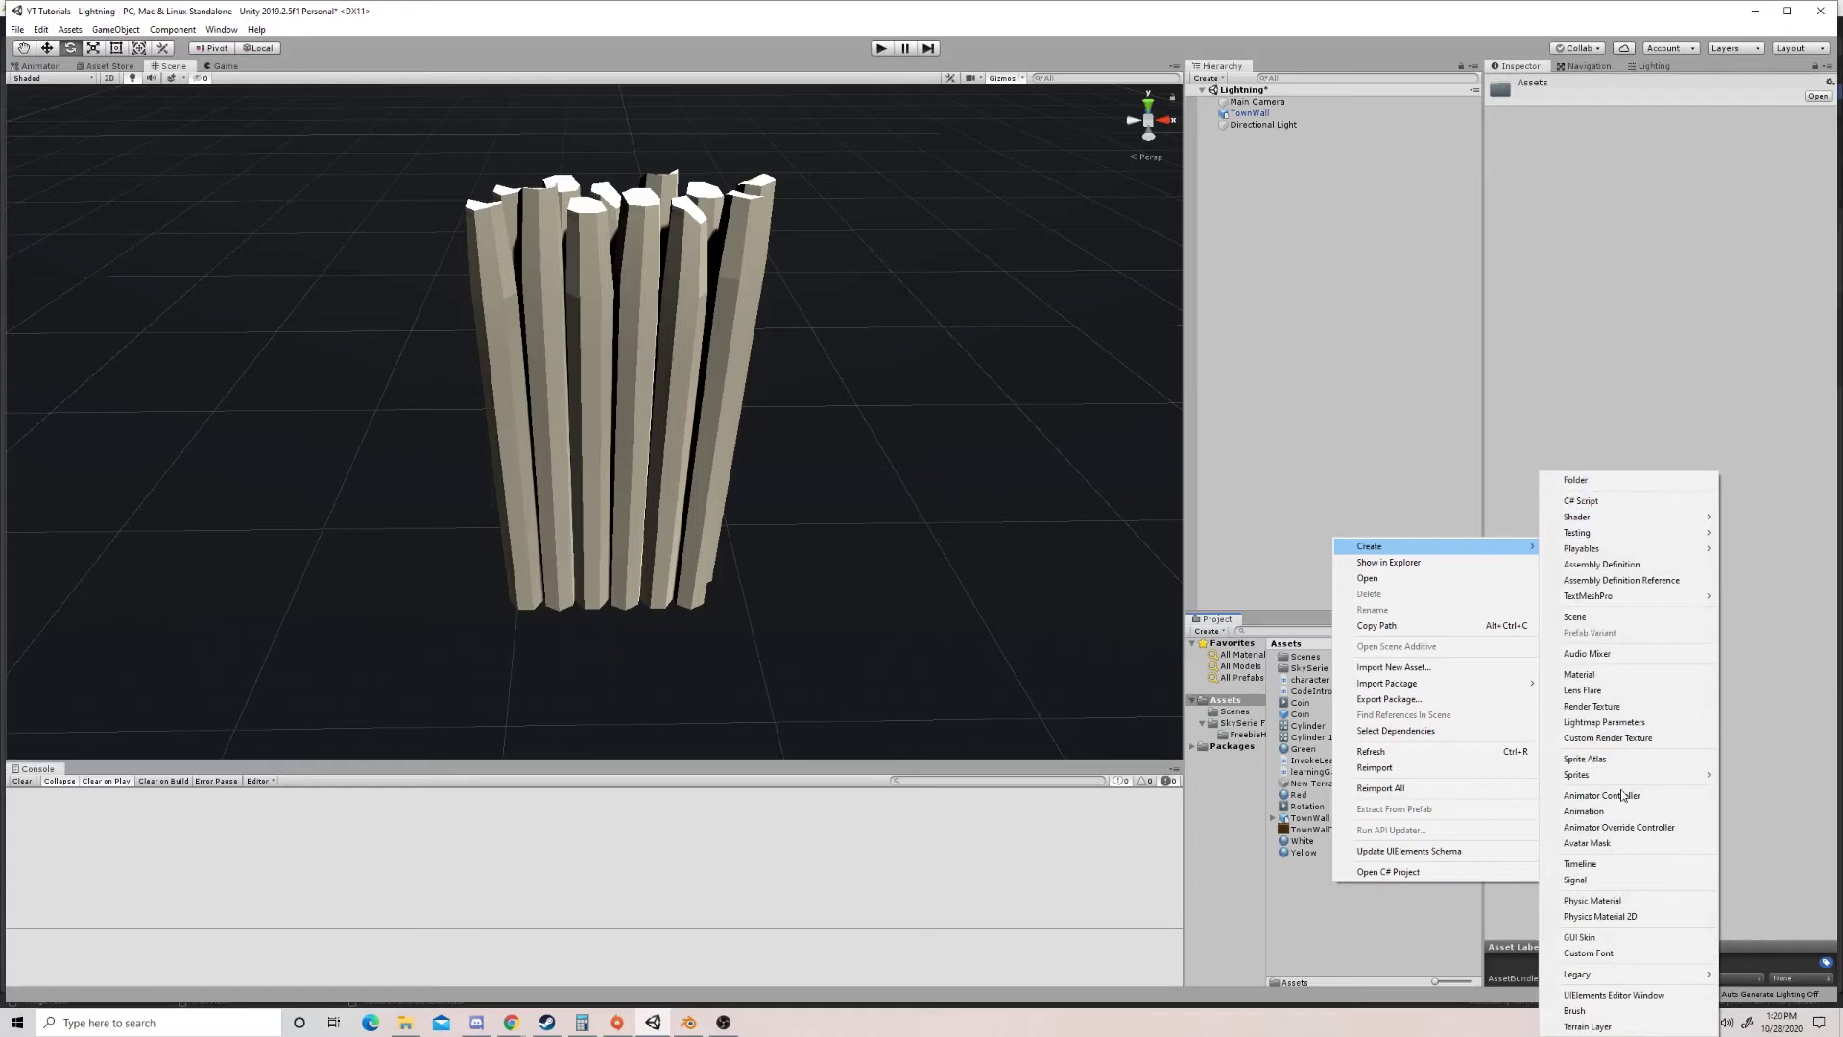
click(1616, 675)
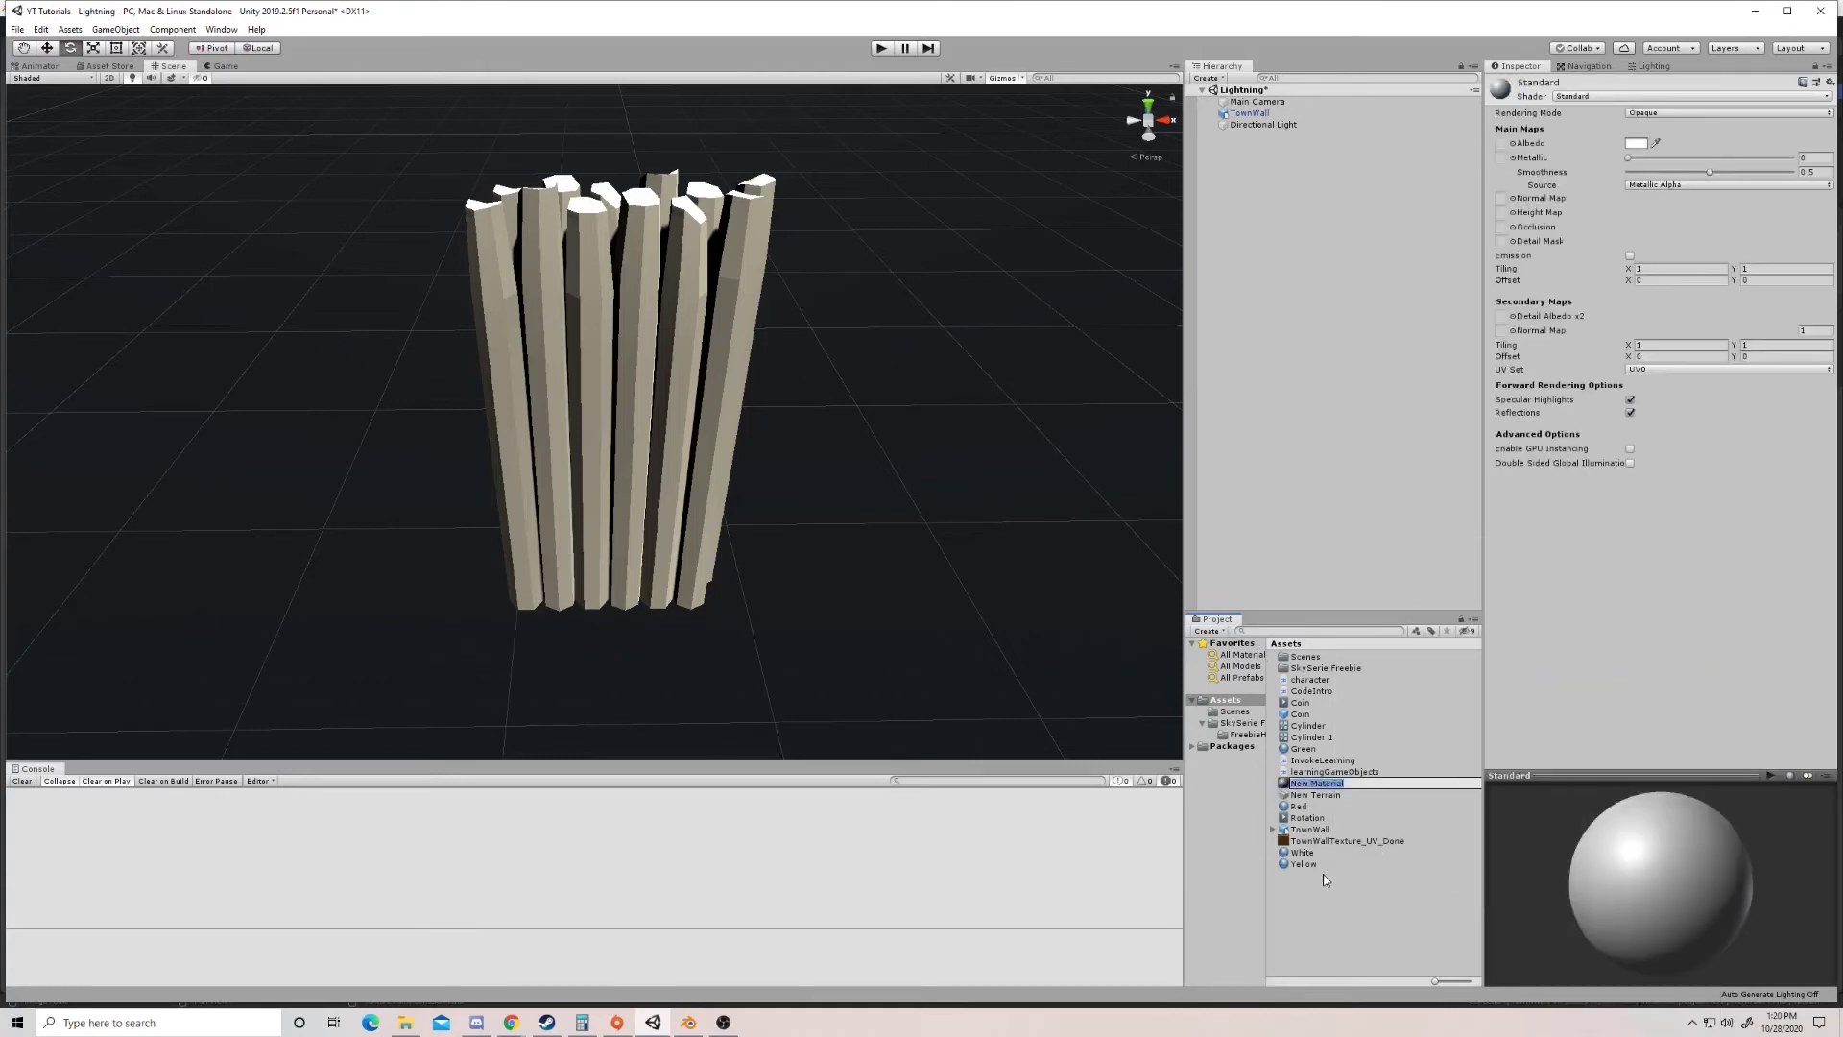
text(TownWall)
key(Return)
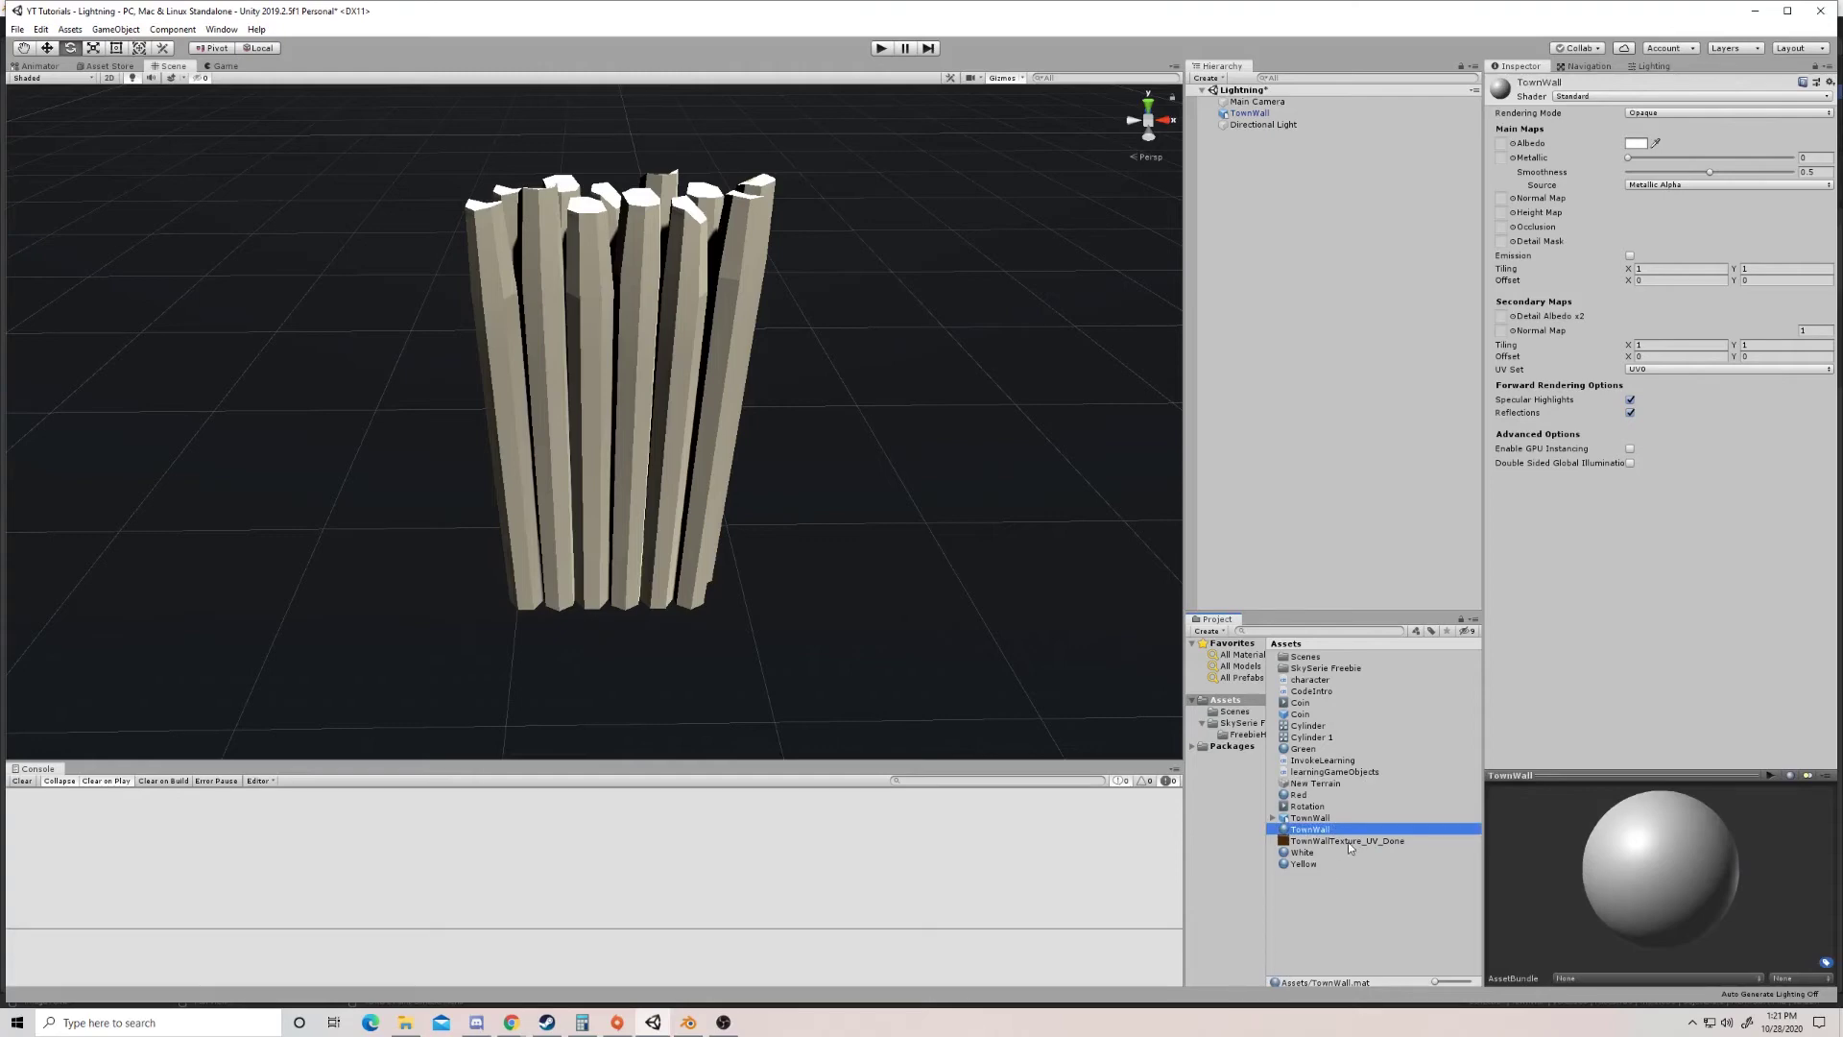
Step: Assign TownWallTexture_UV_Done as the TownWall material's albedo and preview the texture
drag(1347, 842, 1499, 144)
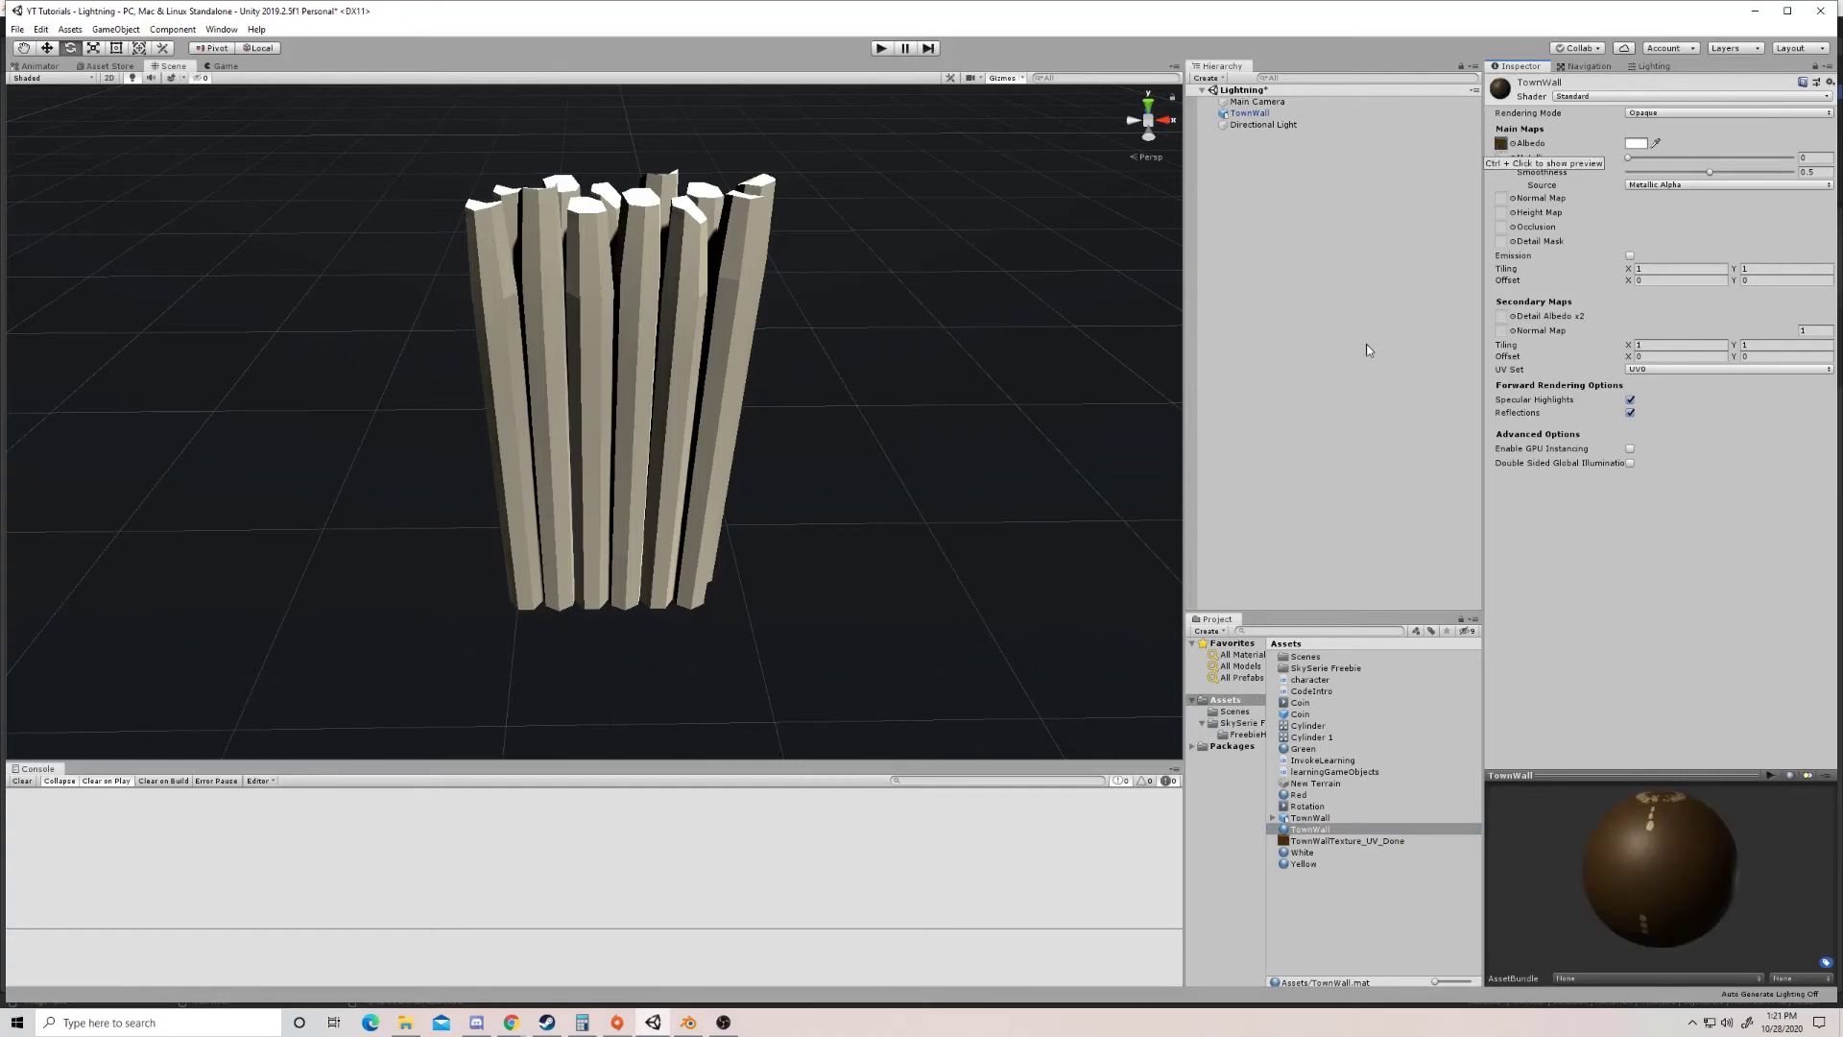
click(1361, 841)
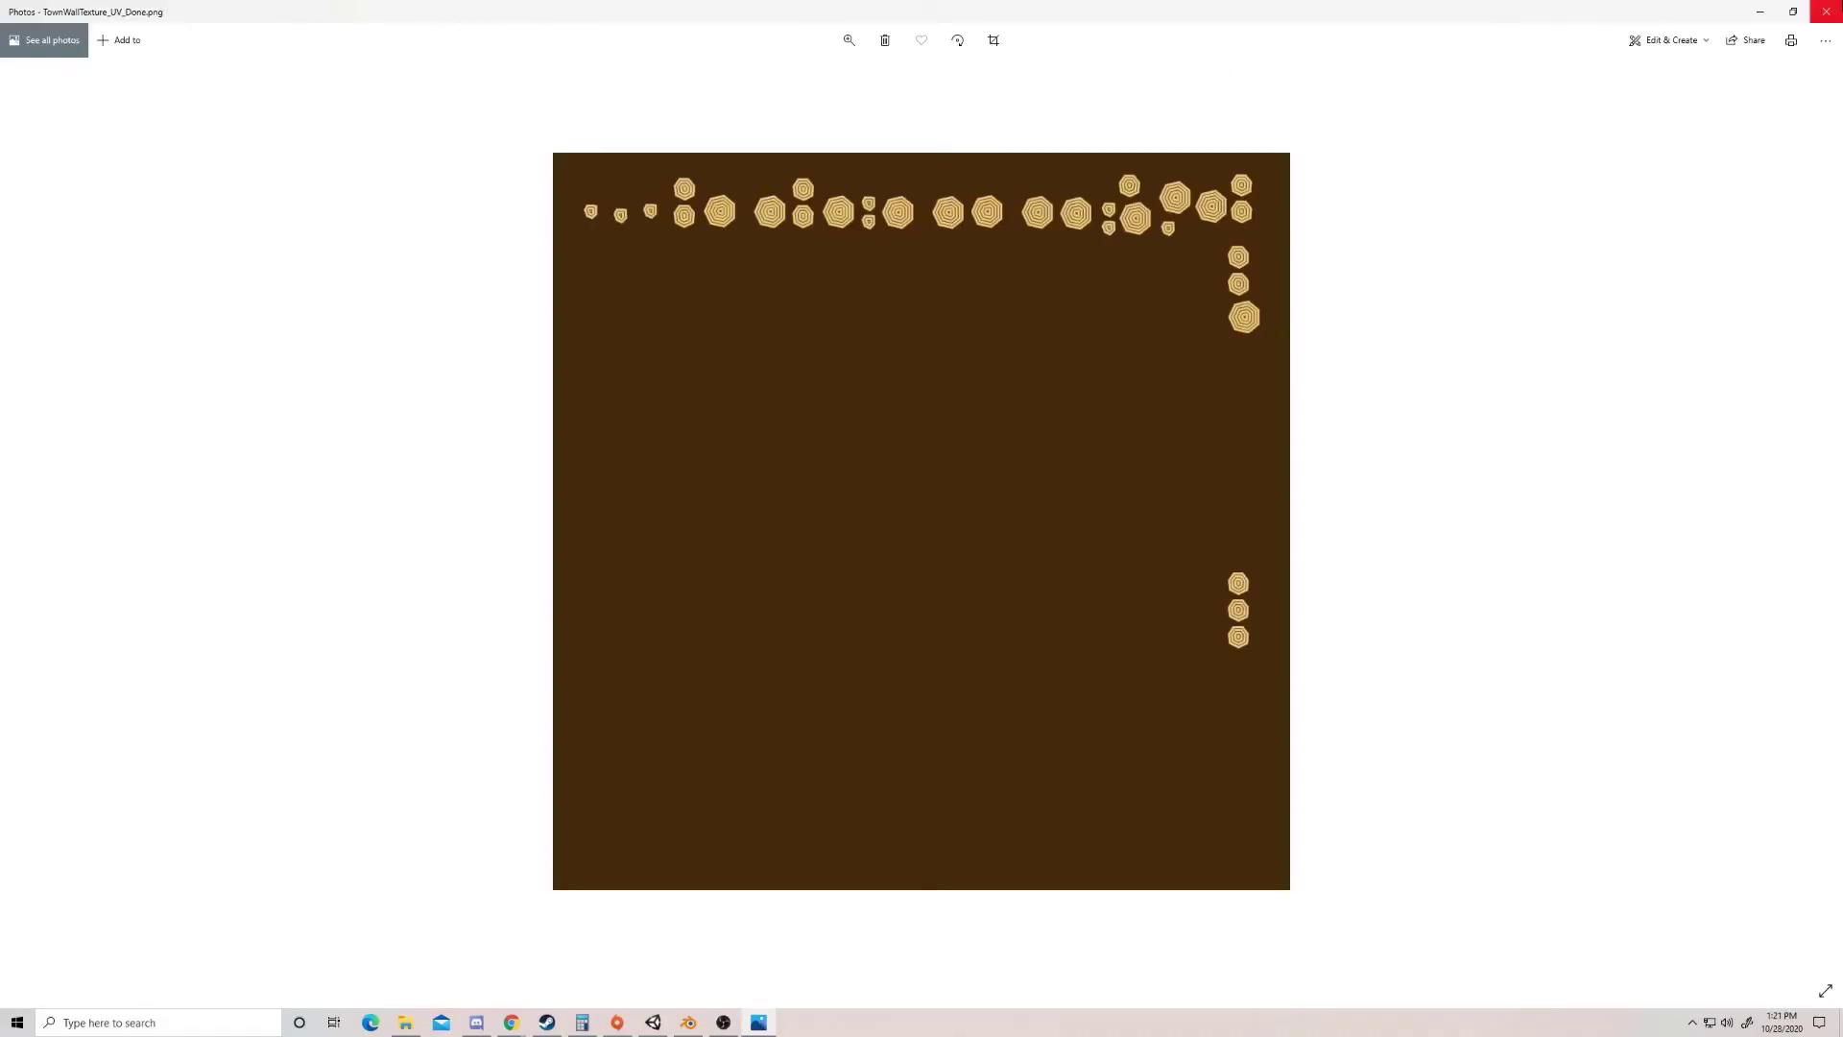
click(1826, 11)
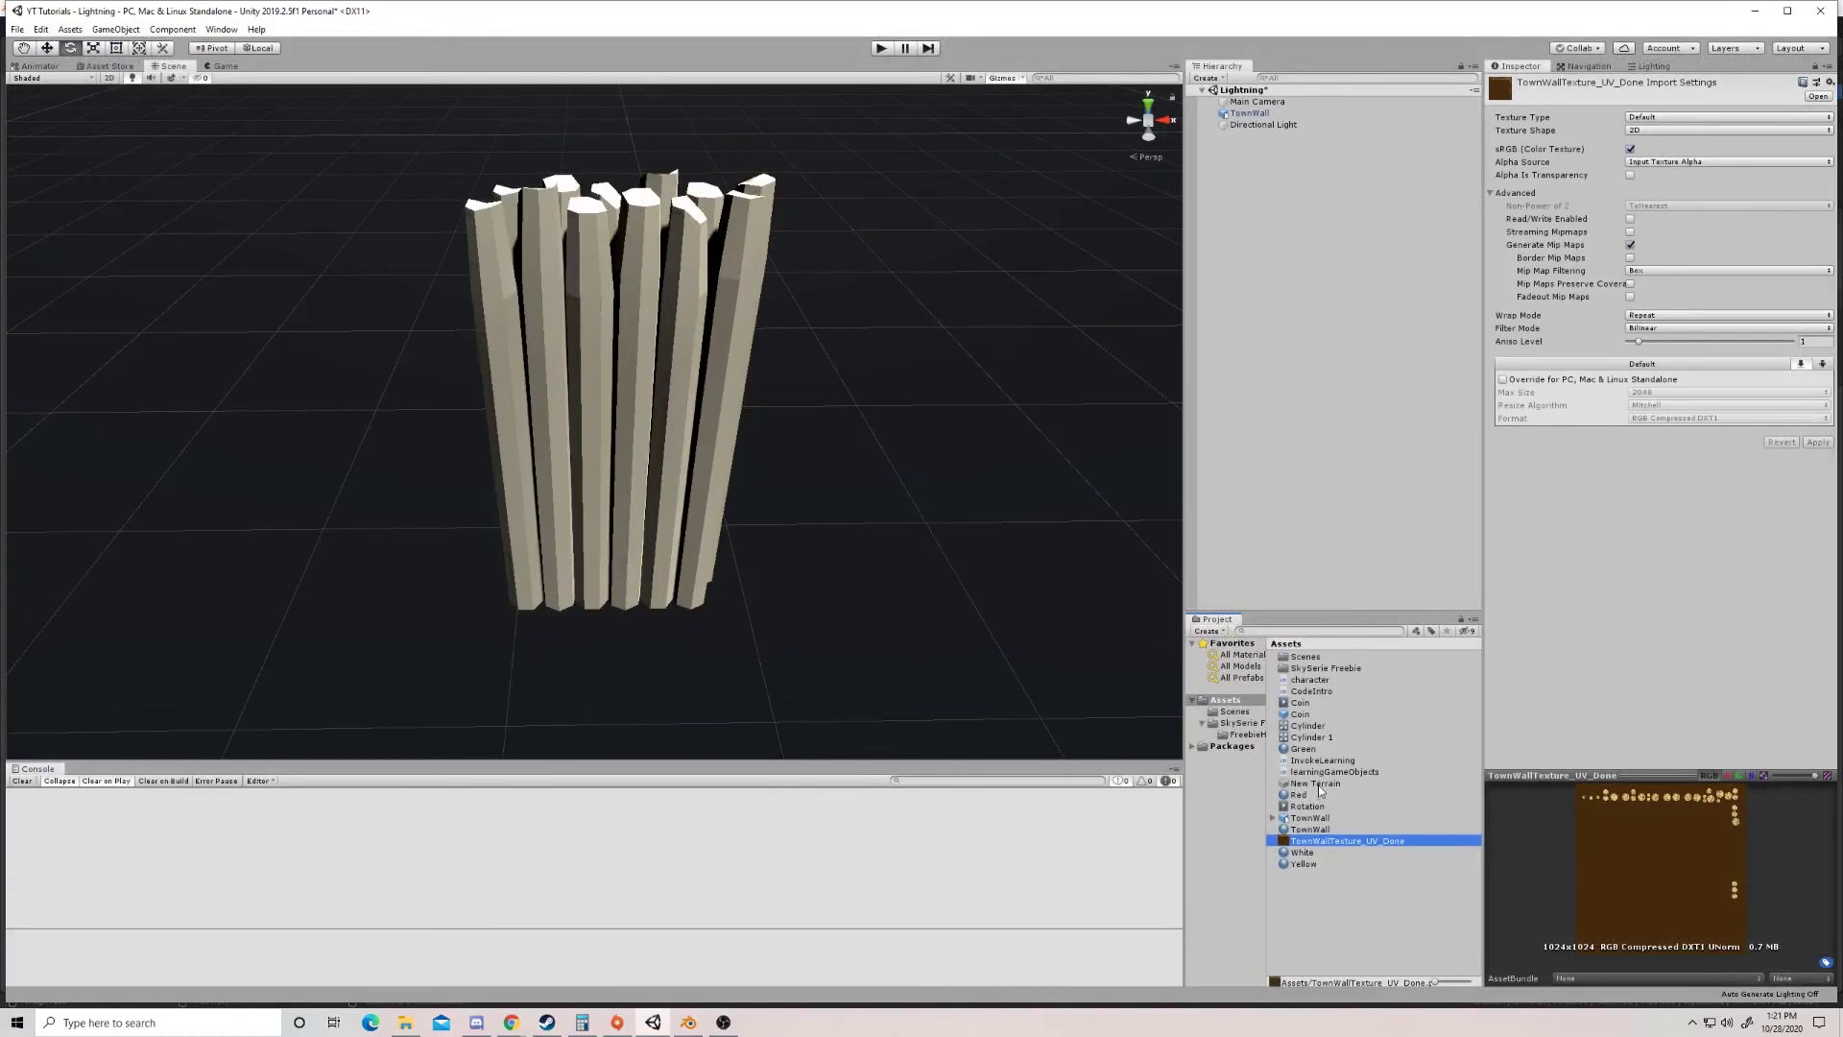
Step: Drag the TownWall material onto the wall logs and fly close to inspect the ringed log ends
click(1312, 830)
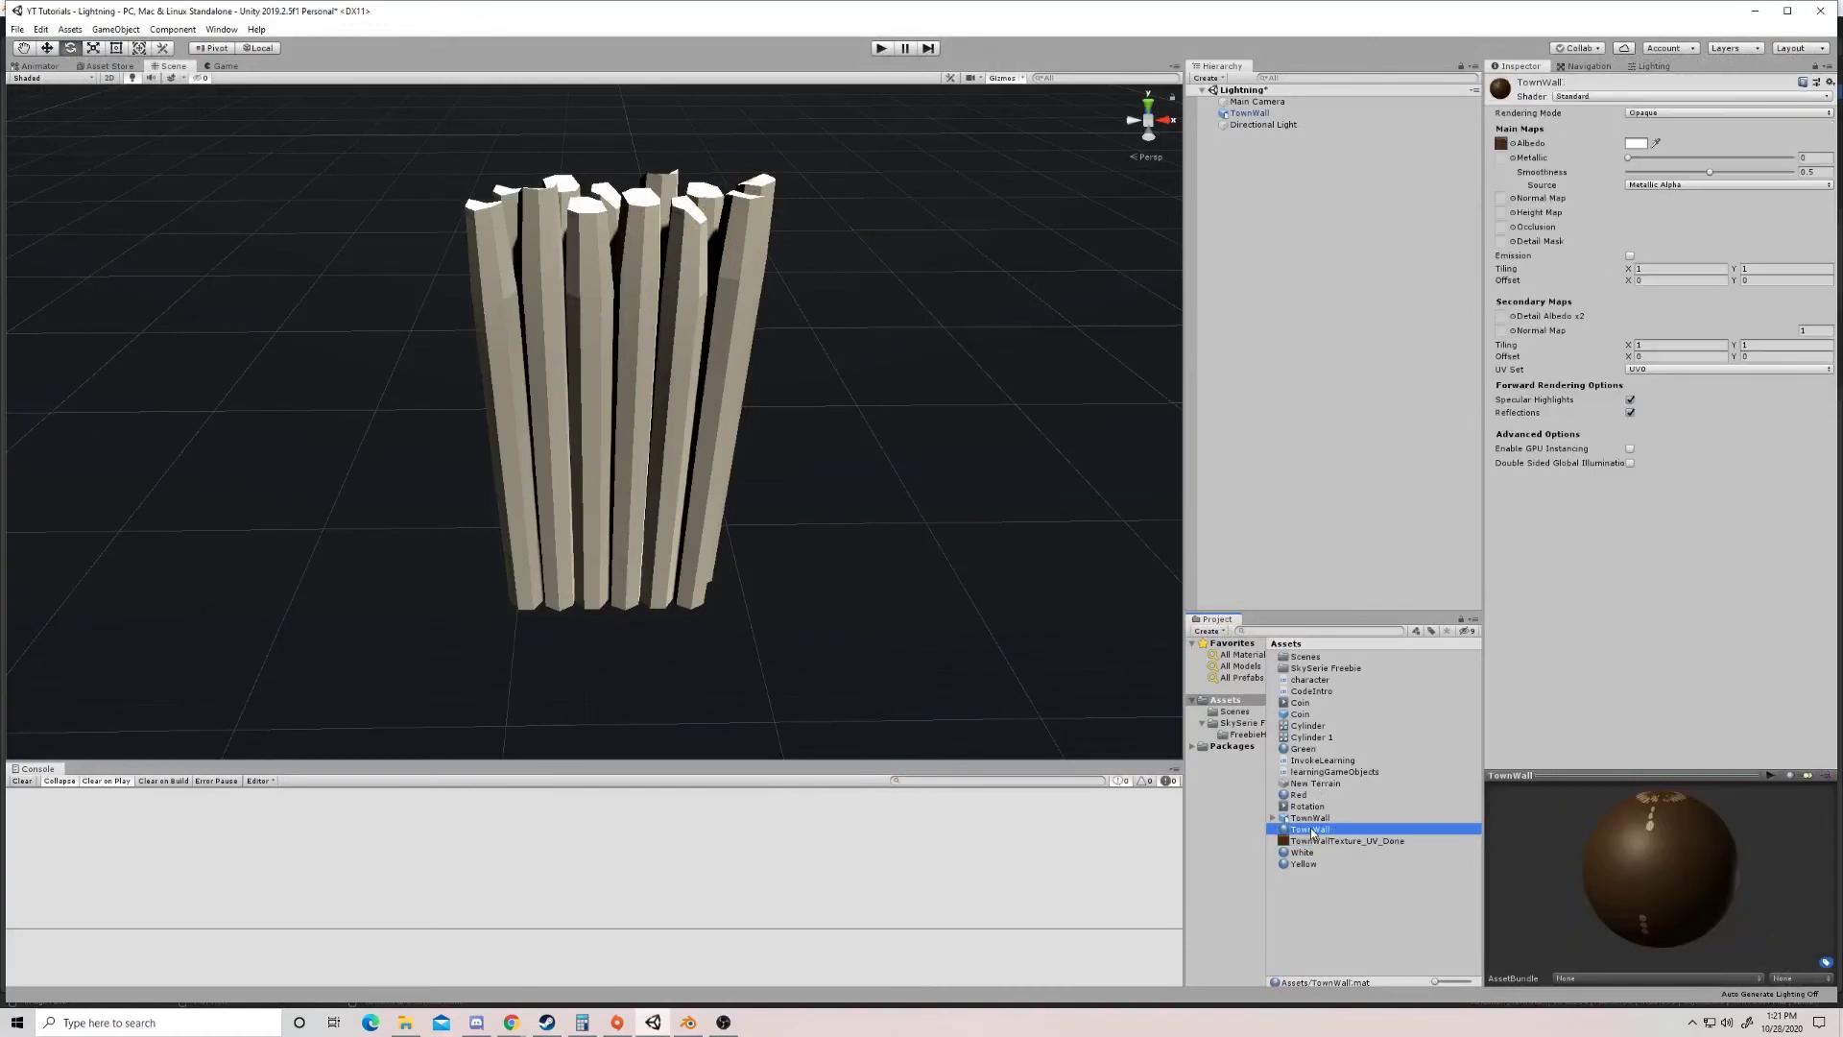
drag(1312, 831, 720, 440)
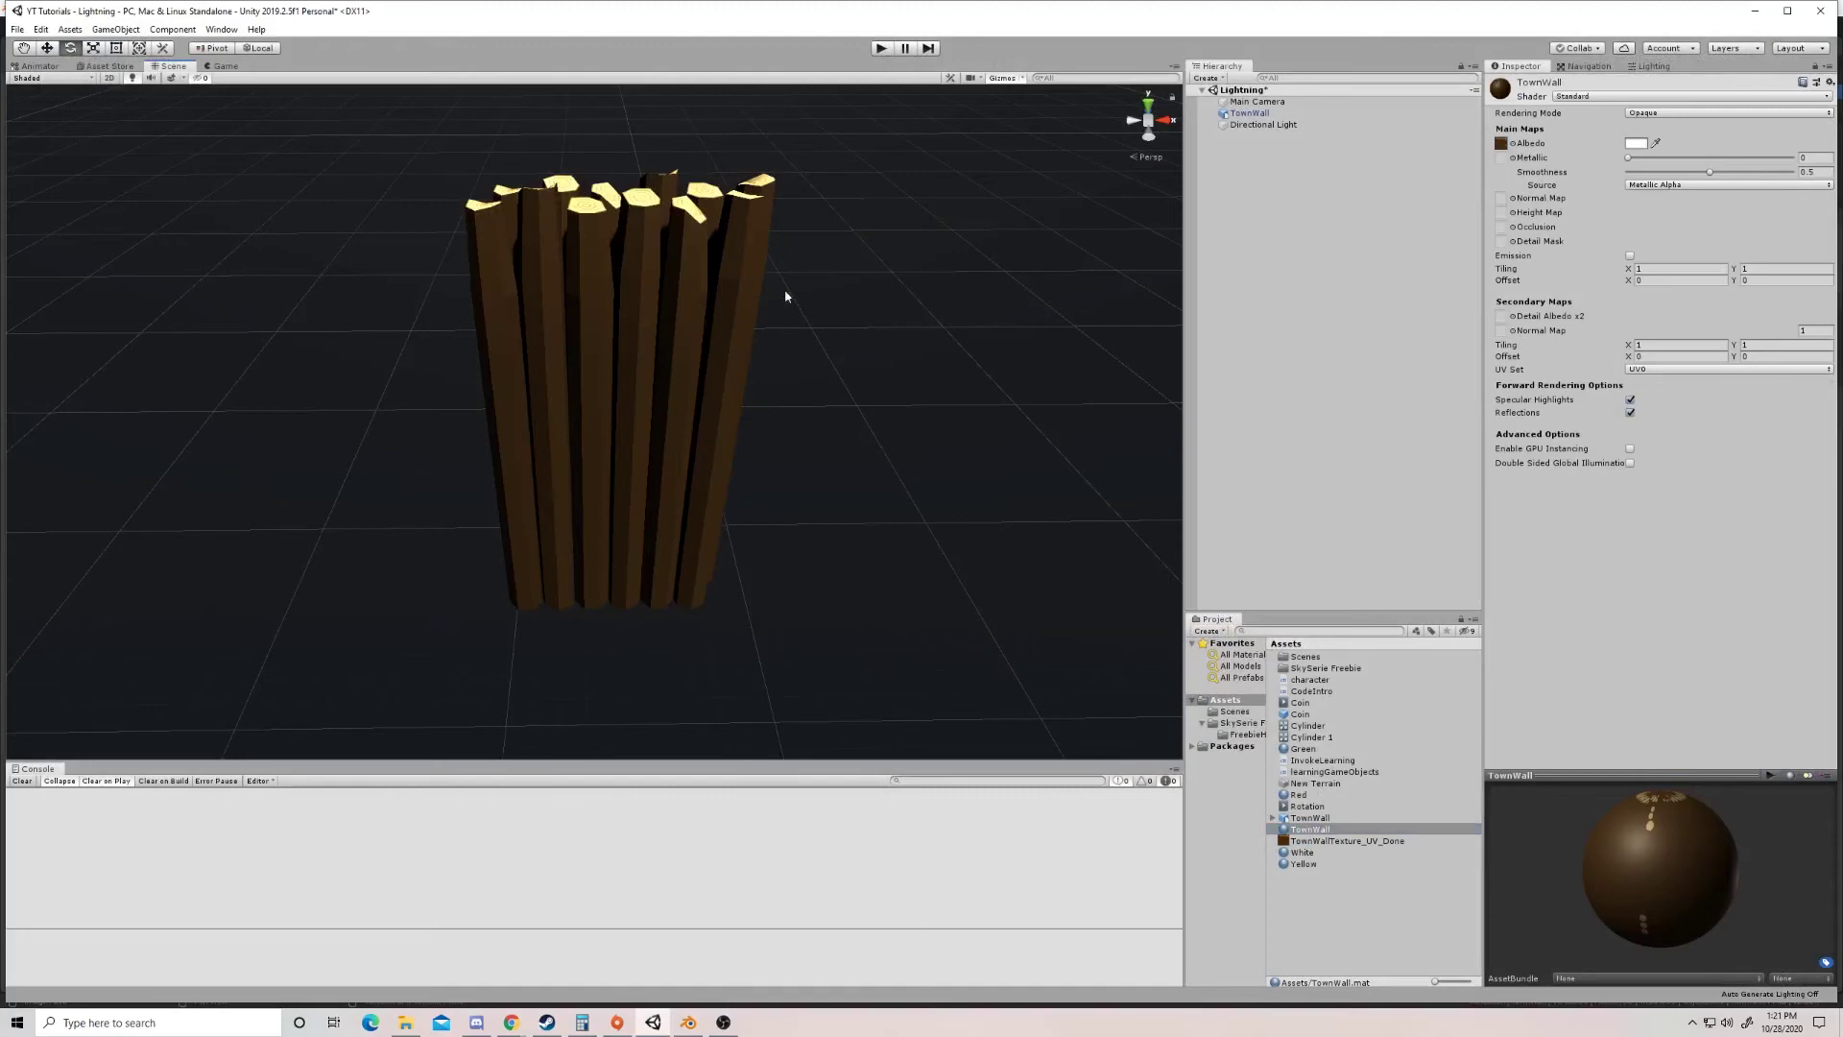
right_drag(785, 297, 222, 371)
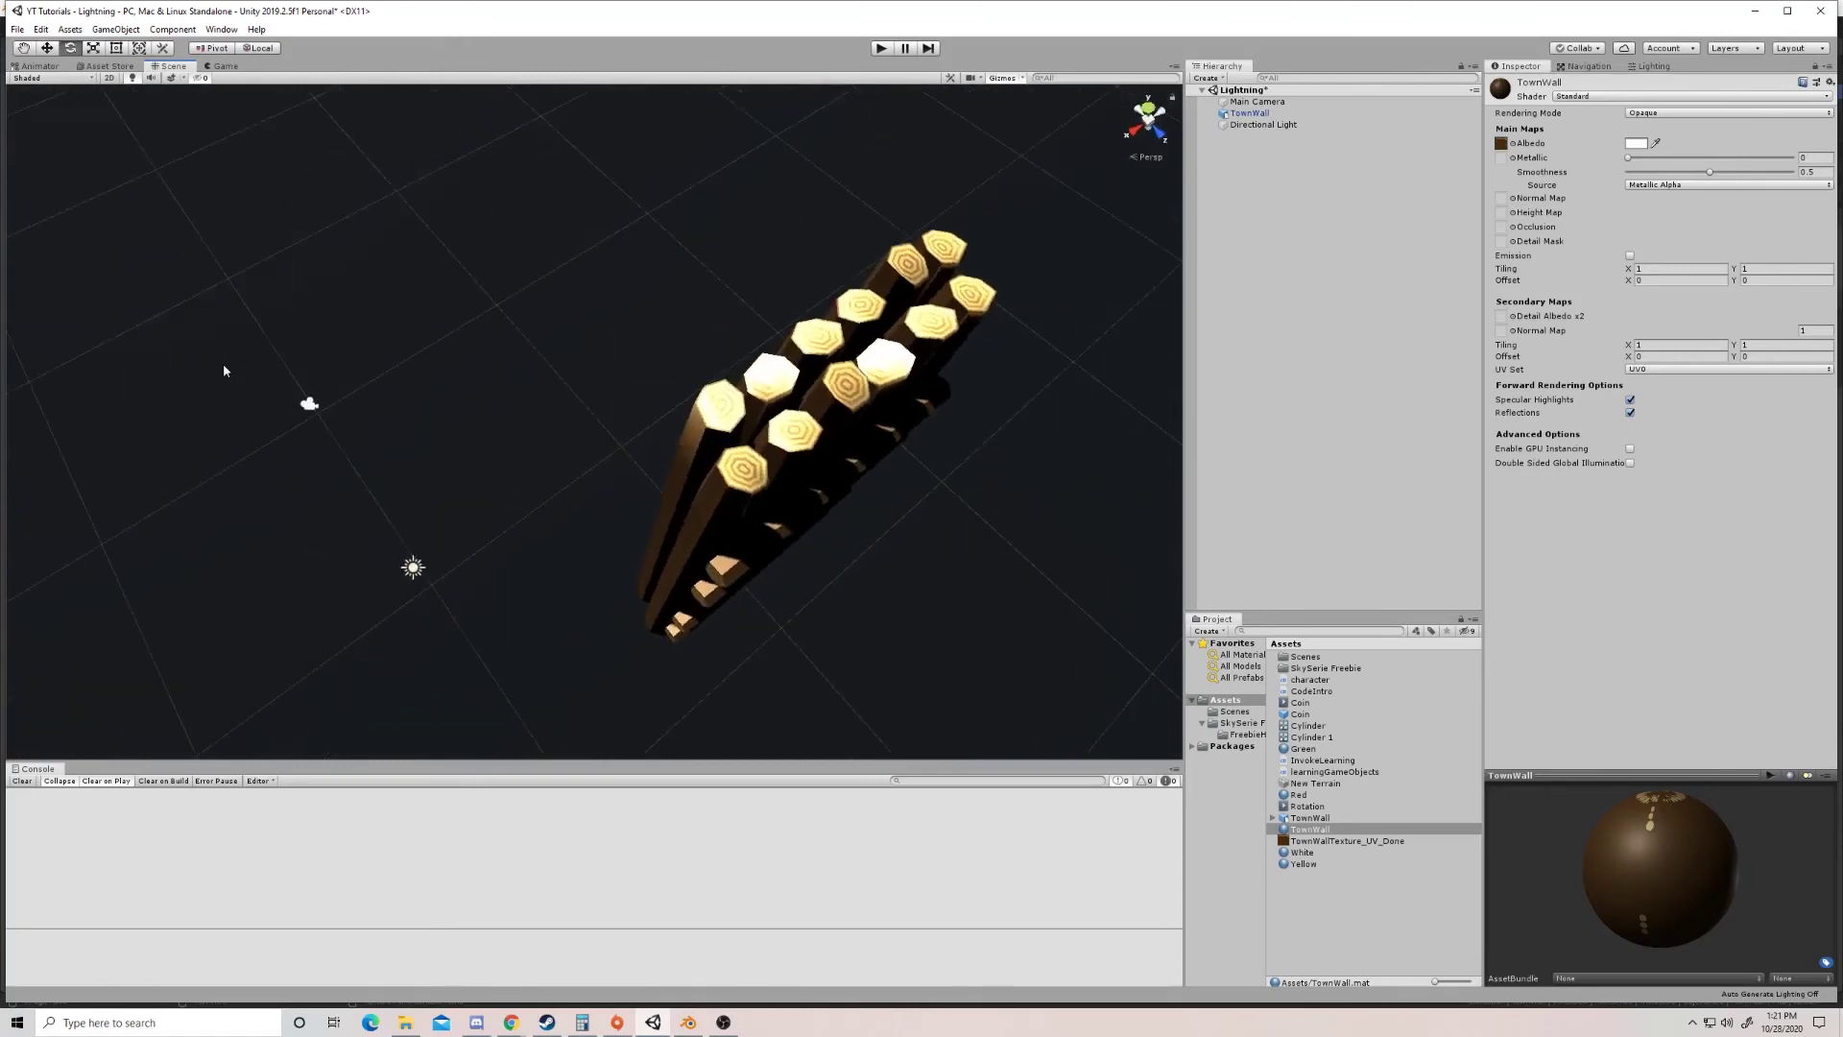
right_drag(461, 354, 1028, 297)
key(f)
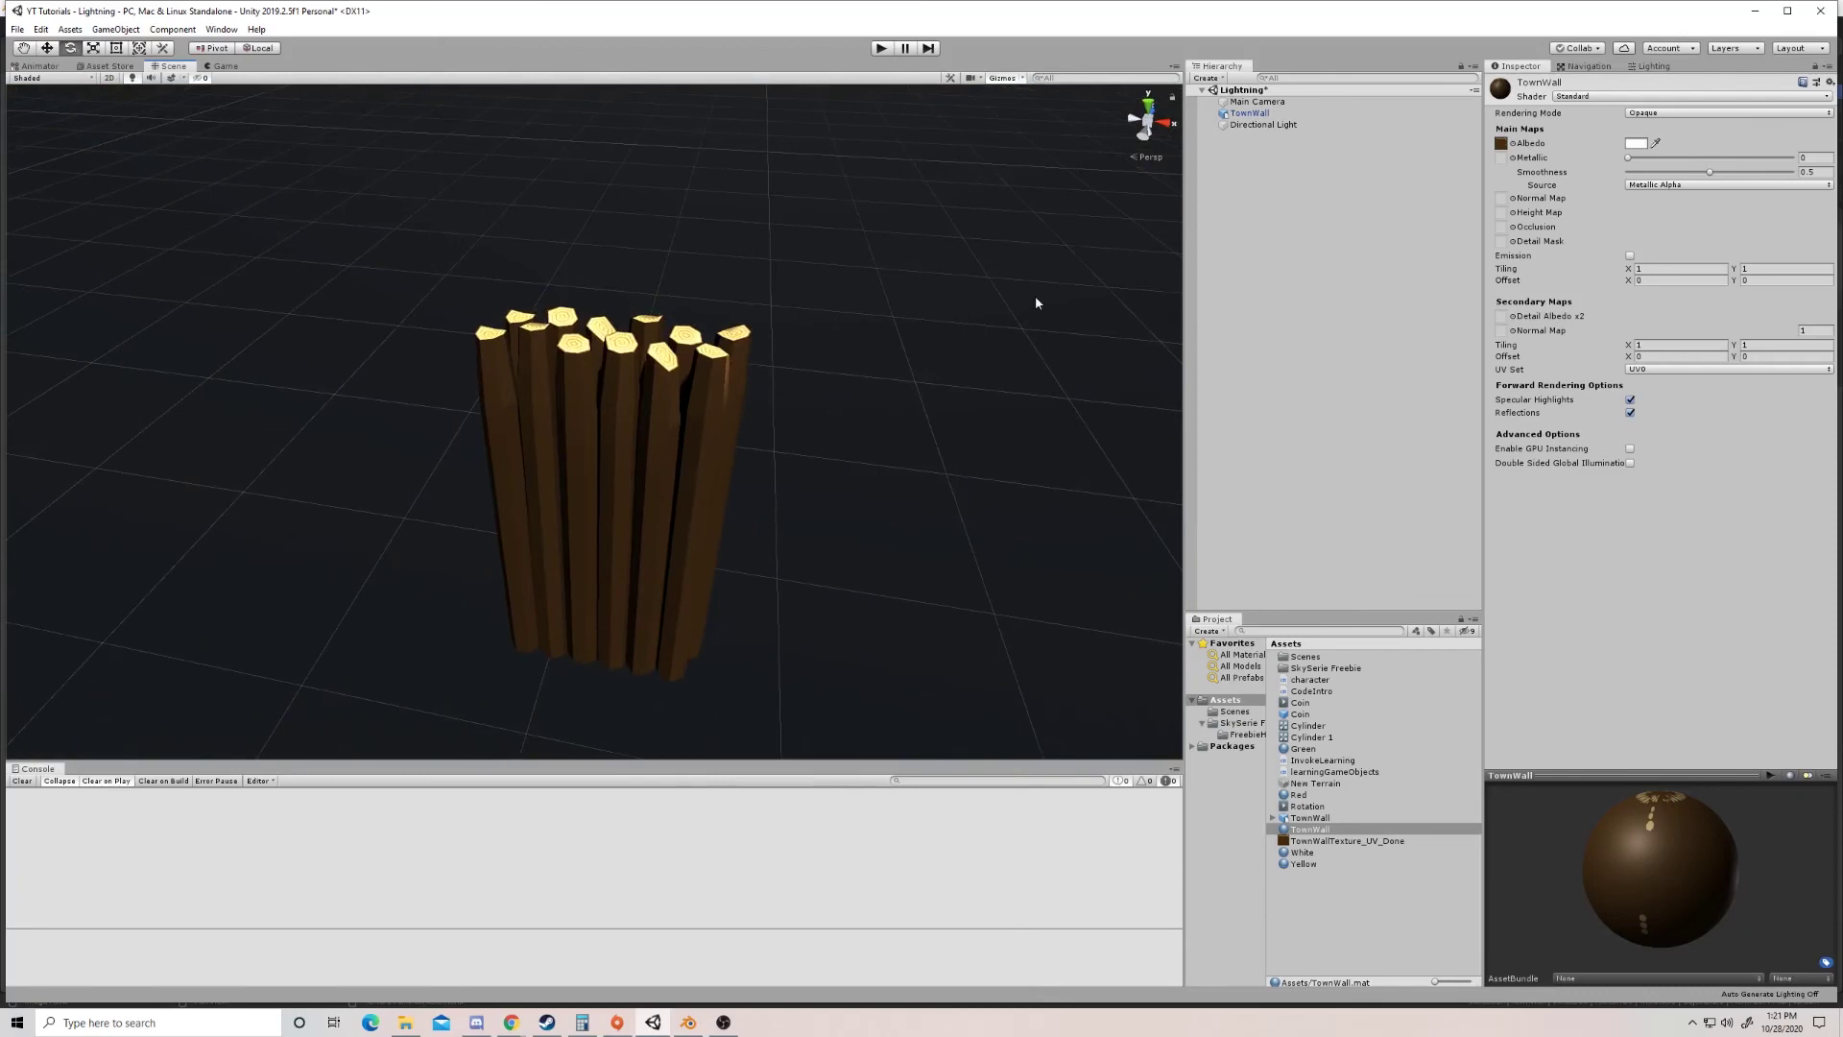